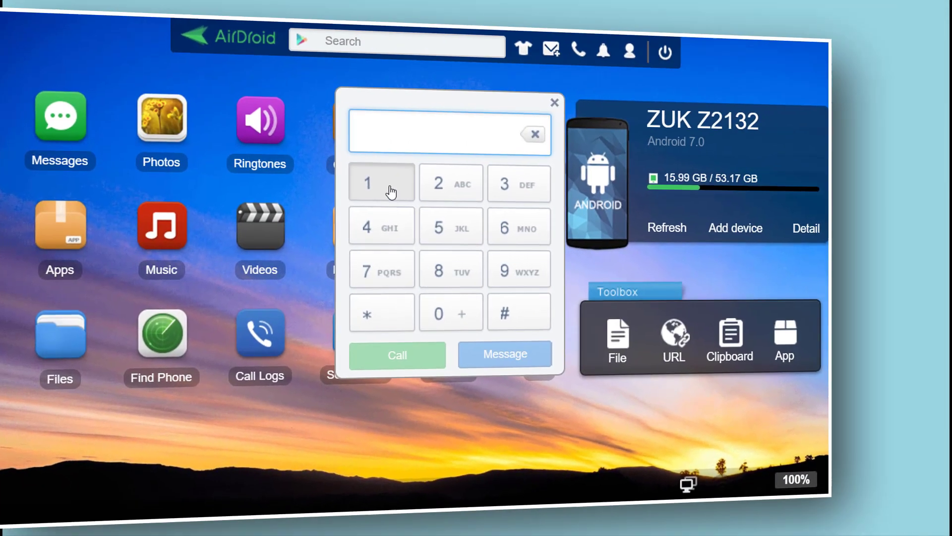
Dial 123 on the web dial pad, place the call, and end it
{"action": "left_click", "coordinate": [382, 182]}
{"action": "left_click", "coordinate": [450, 183]}
{"action": "left_click", "coordinate": [519, 183]}
{"action": "left_click", "coordinate": [397, 355]}
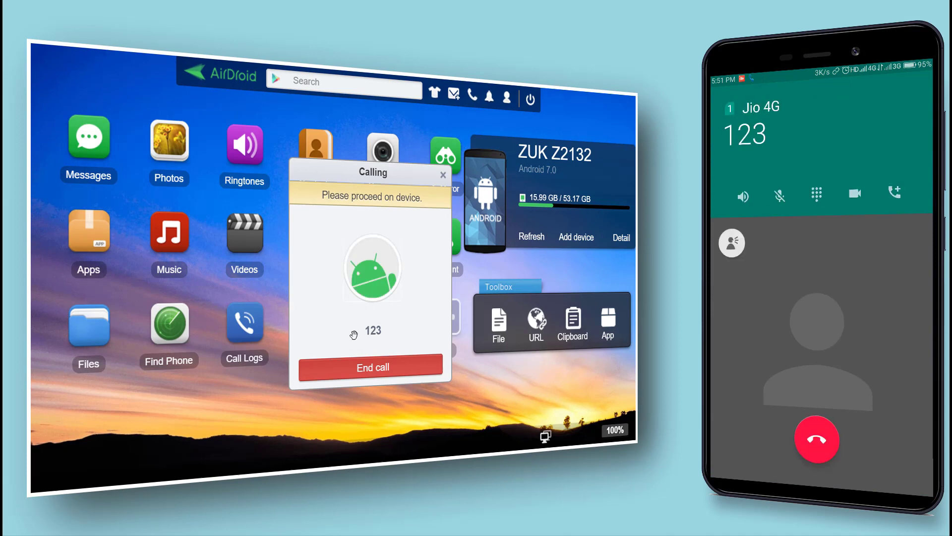
{"action": "left_click", "coordinate": [349, 381]}
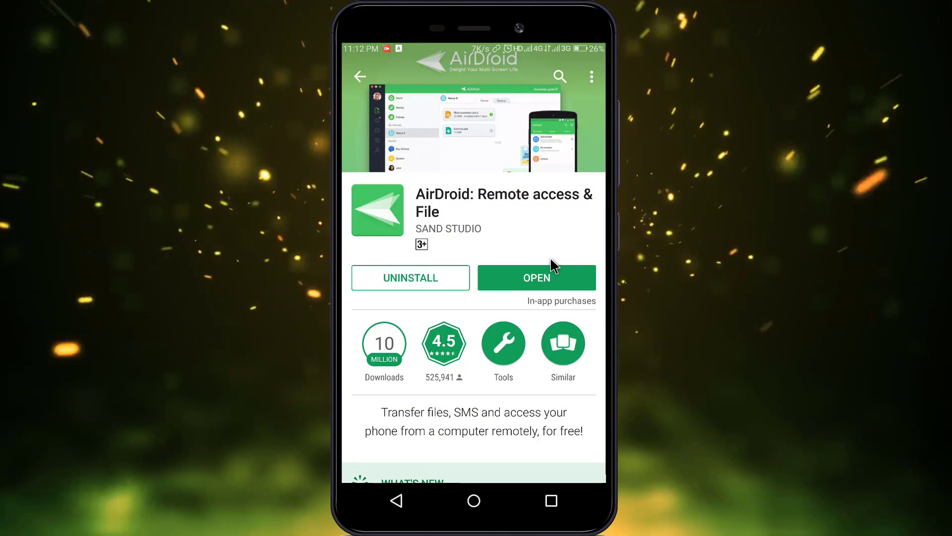
Launch AirDroid from the Play Store and swipe through the introduction screens
{"action": "left_click", "coordinate": [552, 275]}
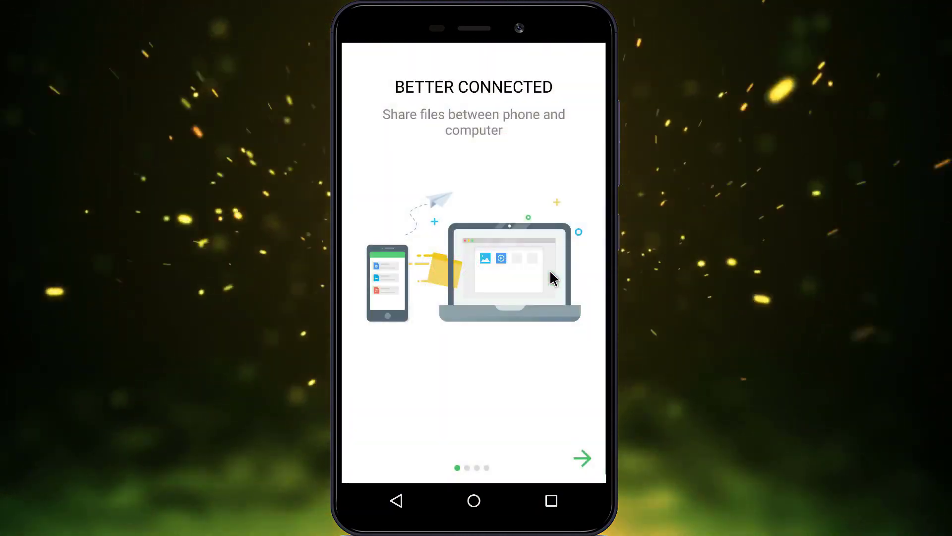
{"action": "left_click_drag", "start_coordinate": [543, 278], "coordinate": [353, 210]}
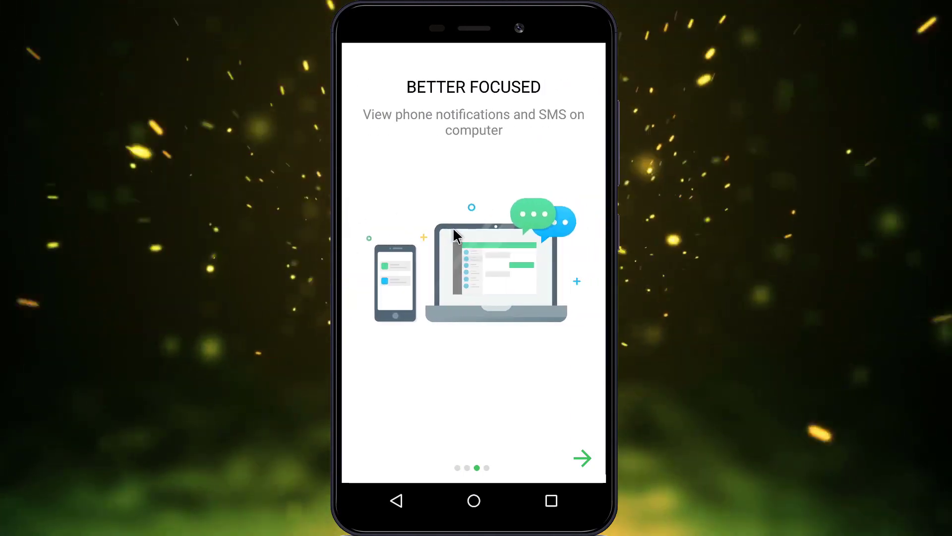
{"action": "left_click_drag", "start_coordinate": [451, 236], "coordinate": [392, 212]}
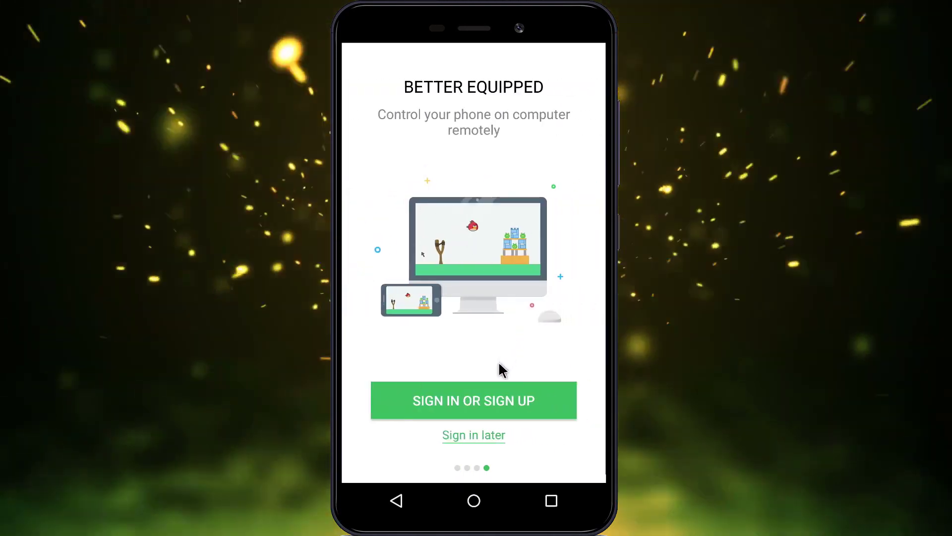
Sign in with the phone's Google account and allow AirDroid to stay connected in the background
{"action": "left_click", "coordinate": [499, 402]}
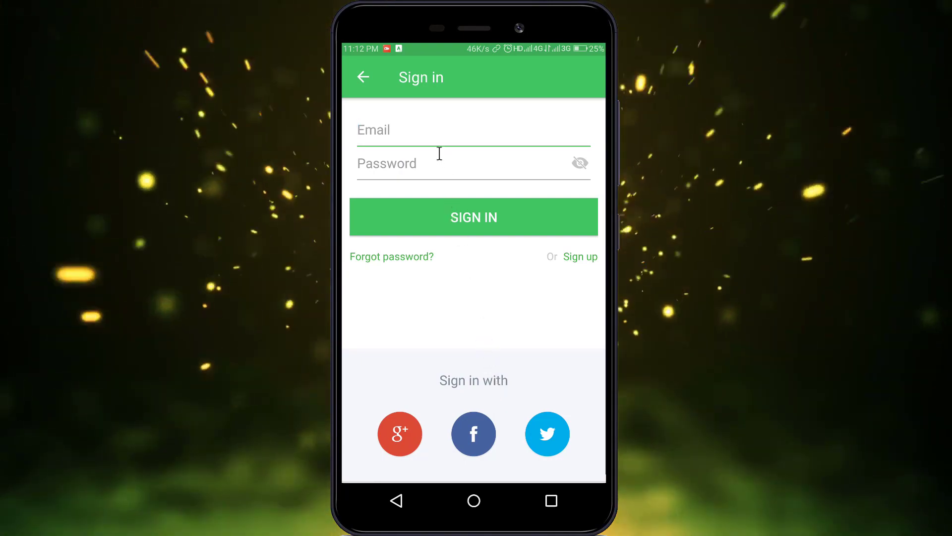
{"action": "left_click", "coordinate": [439, 145]}
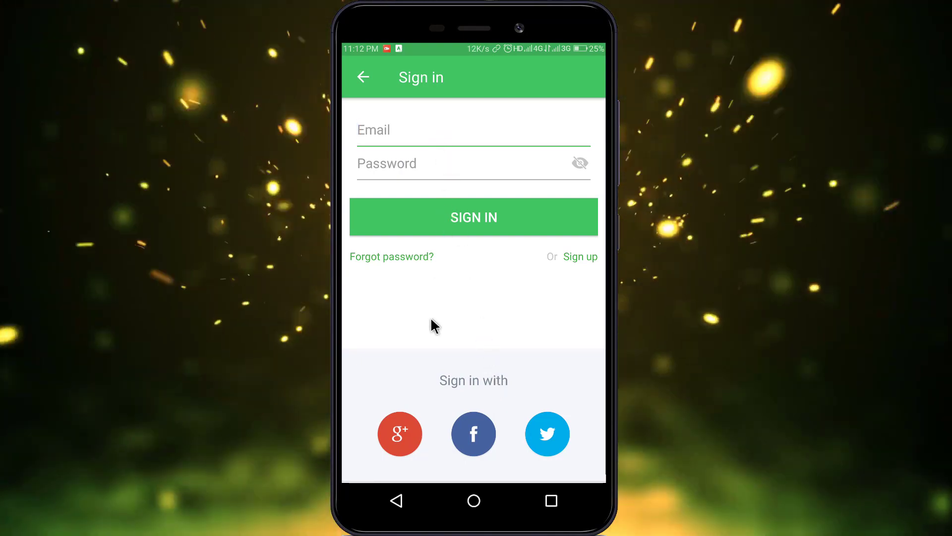
{"action": "left_click", "coordinate": [404, 429]}
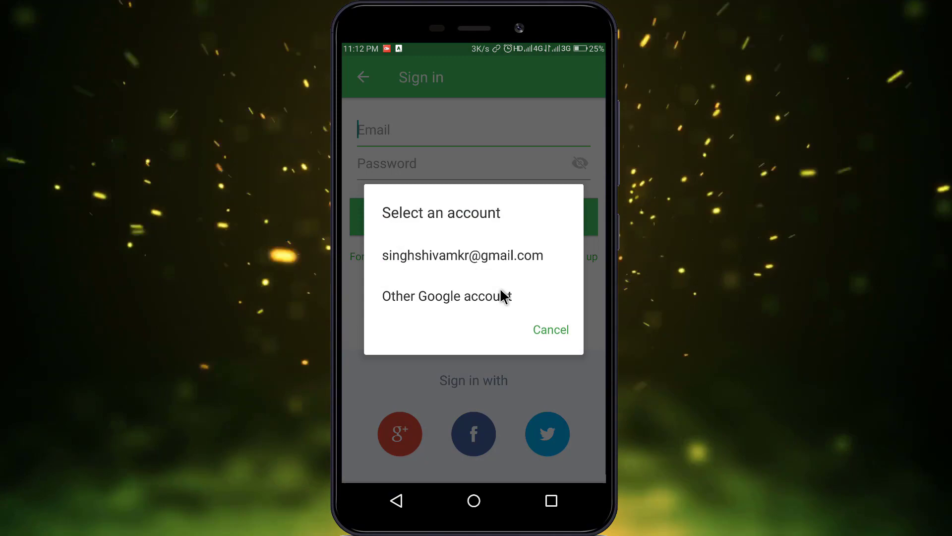
{"action": "left_click", "coordinate": [502, 268]}
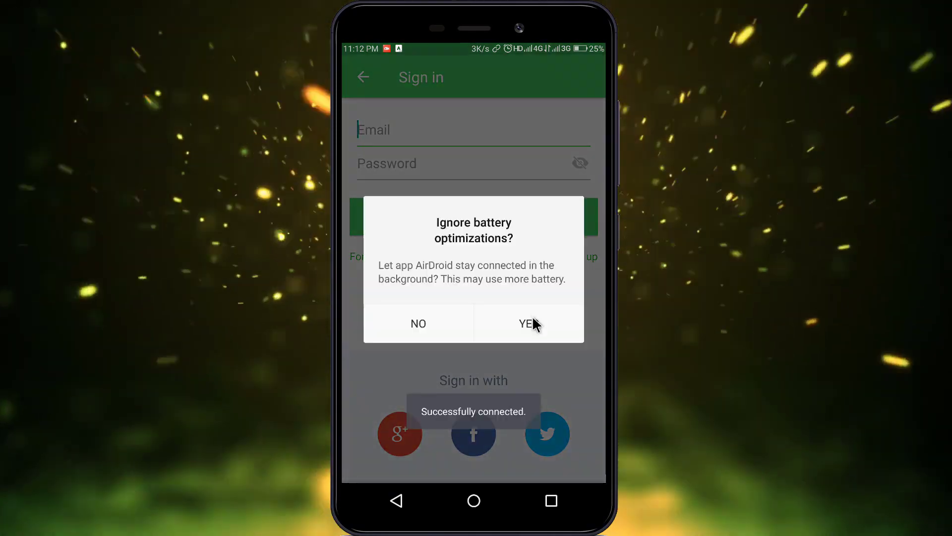
{"action": "left_click", "coordinate": [528, 324]}
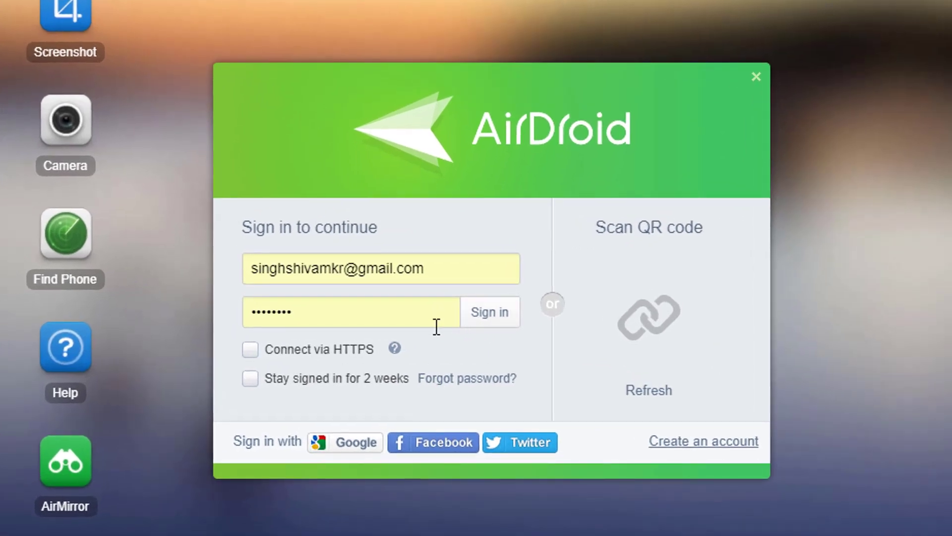
Submit the AirDroid Web login to load the ZUK Z2132 dashboard
{"action": "left_click", "coordinate": [489, 315]}
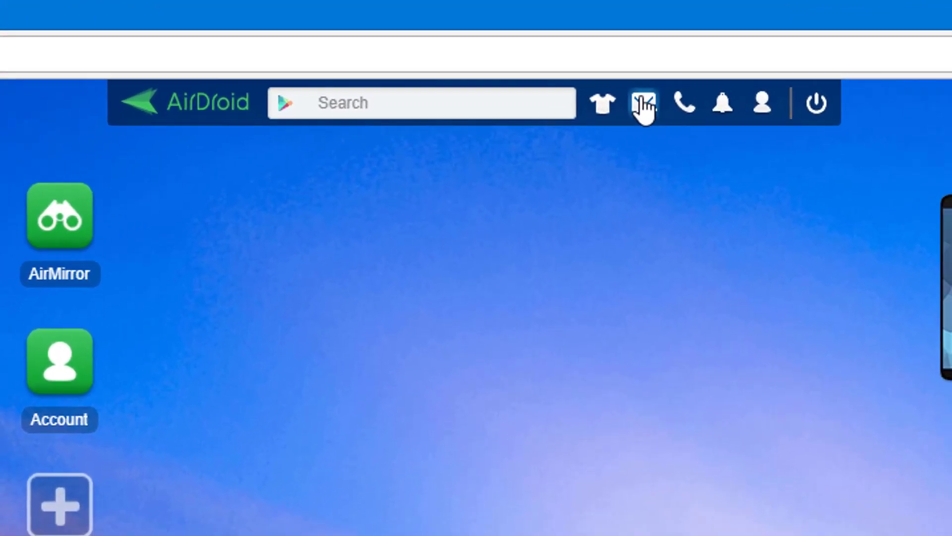
Text 'hey' to 123 from the Messages window, then close the window
{"action": "left_click", "coordinate": [644, 104]}
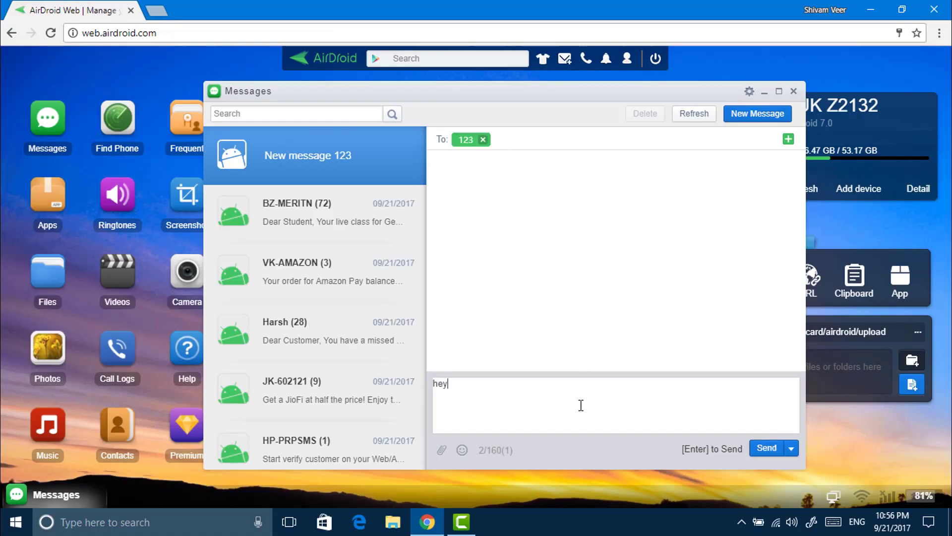
{"action": "left_click", "coordinate": [766, 448]}
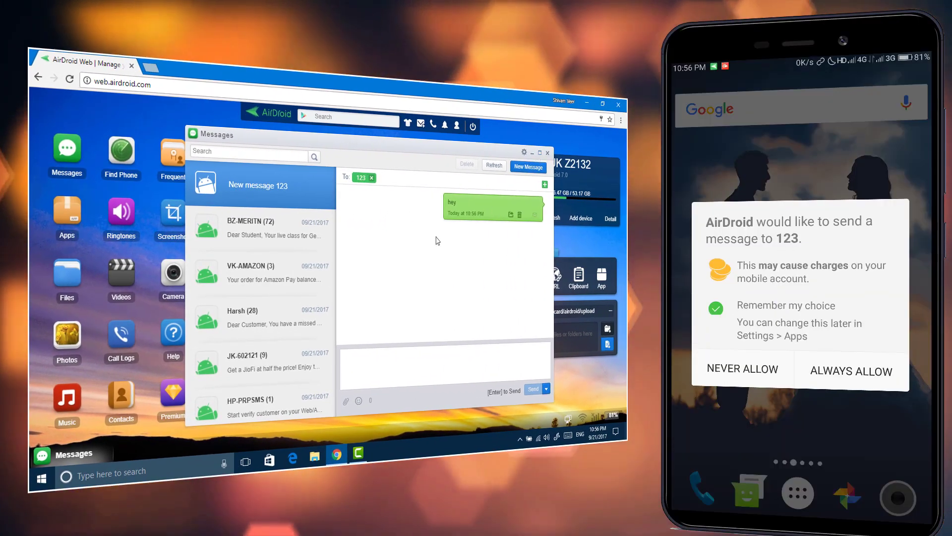
{"action": "scroll", "coordinate": [280, 284], "scroll_direction": "down", "scroll_amount": 5}
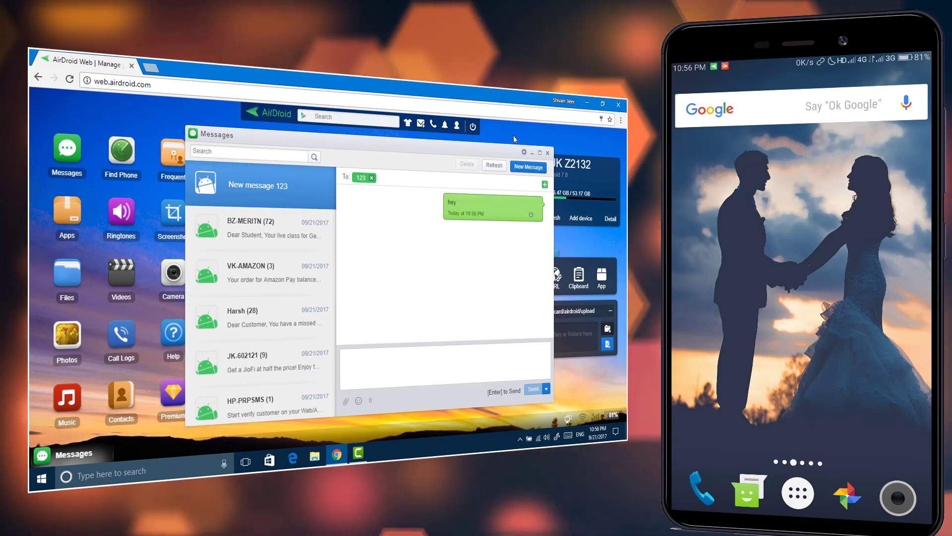
{"action": "left_click", "coordinate": [541, 154]}
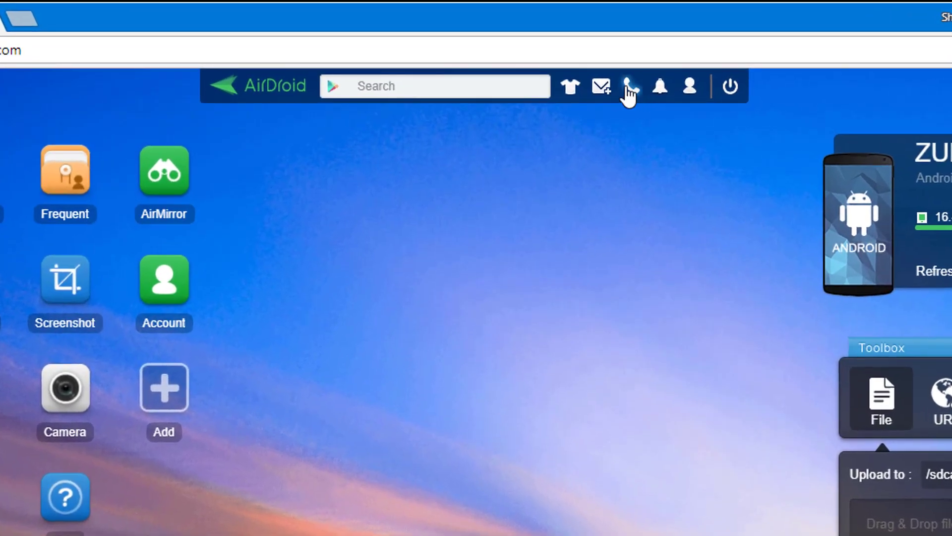
Dial 123 from the dial pad and hang up once the call connects
{"action": "left_click", "coordinate": [631, 90]}
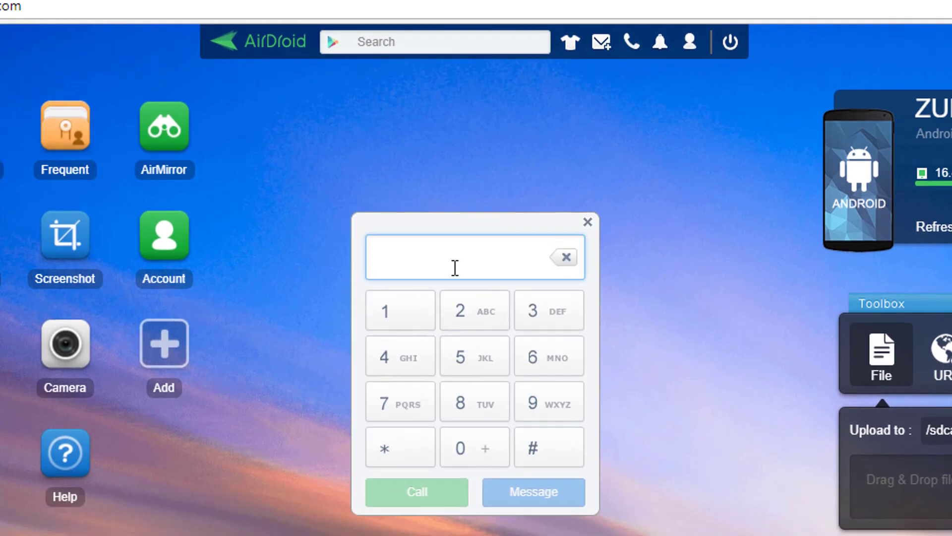
{"action": "type", "text": "123"}
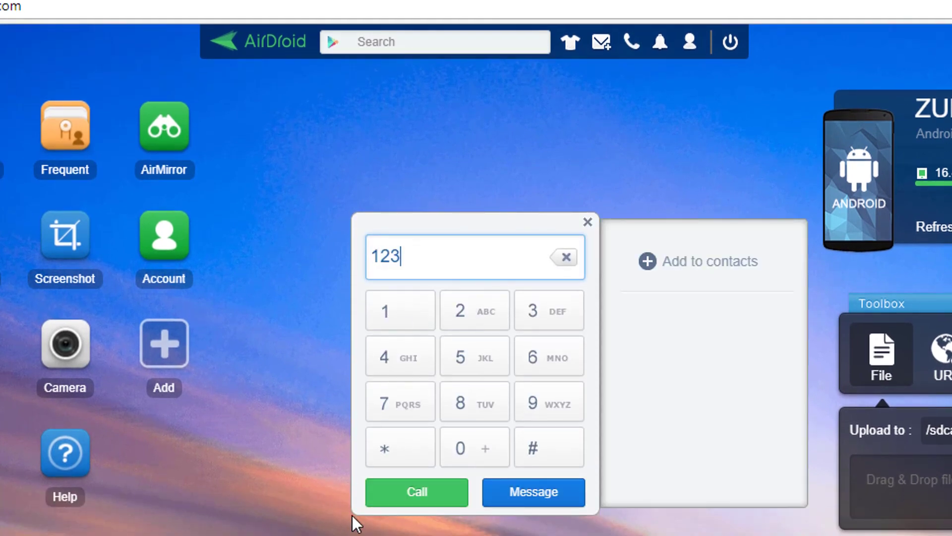
{"action": "left_click", "coordinate": [390, 502]}
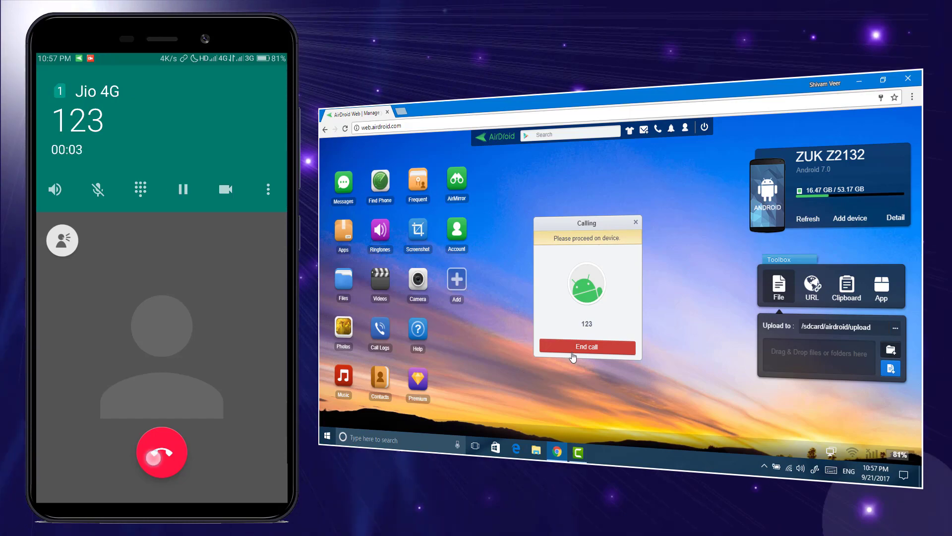
{"action": "left_click", "coordinate": [586, 346]}
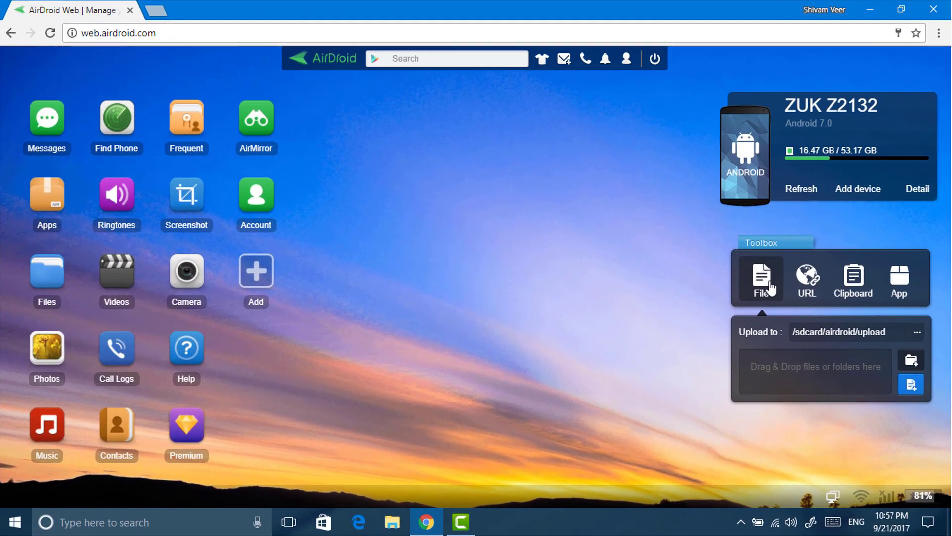
Upload airdroid_new_1.png to /sdcard/airdroid/upload through the Toolbox after cancelling a folder upload
{"action": "left_click_drag", "start_coordinate": [707, 238], "coordinate": [603, 207]}
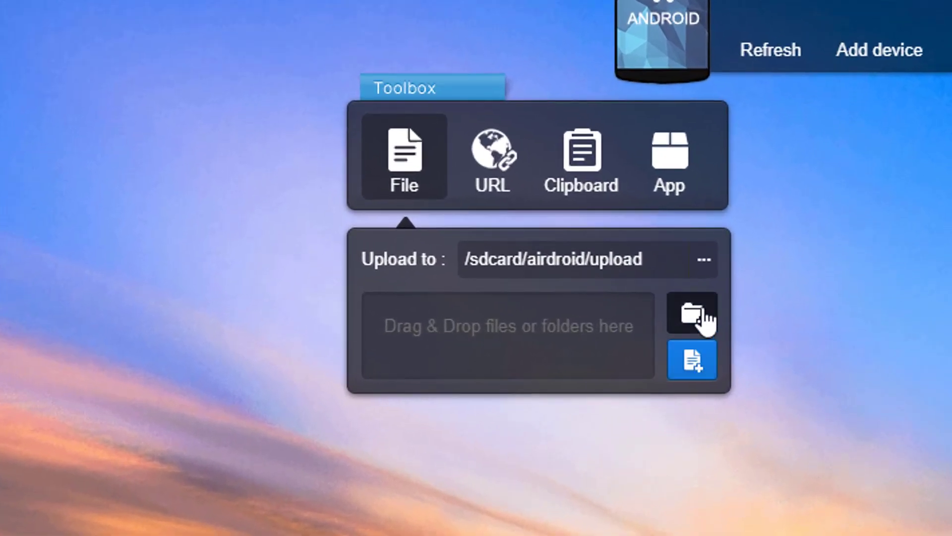
{"action": "left_click", "coordinate": [704, 320]}
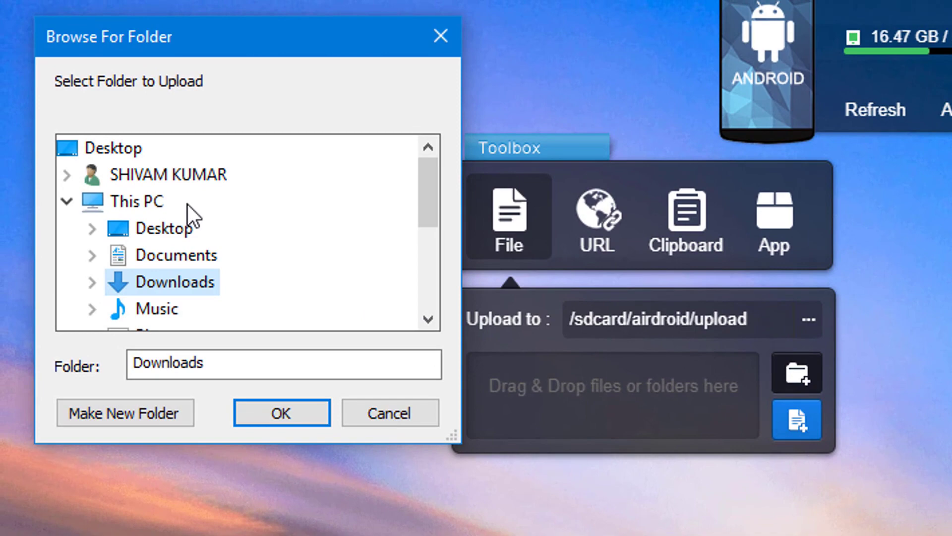
{"action": "scroll", "coordinate": [126, 239], "scroll_direction": "down", "scroll_amount": 3}
{"action": "left_click", "coordinate": [386, 421]}
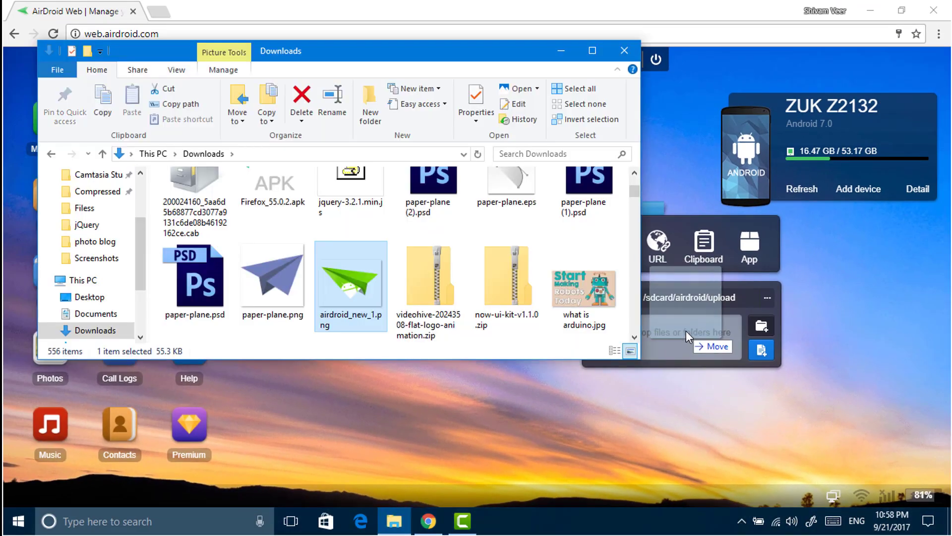
{"action": "left_click_drag", "start_coordinate": [686, 330], "coordinate": [686, 330]}
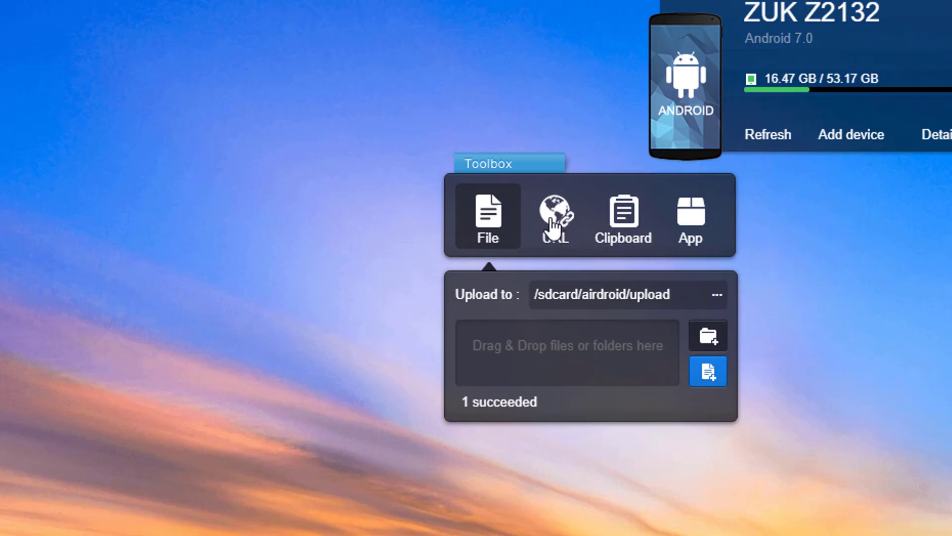
Send google.com from the Toolbox URL field to open in the phone's browser
{"action": "left_click", "coordinate": [561, 236]}
{"action": "type", "text": "google.com"}
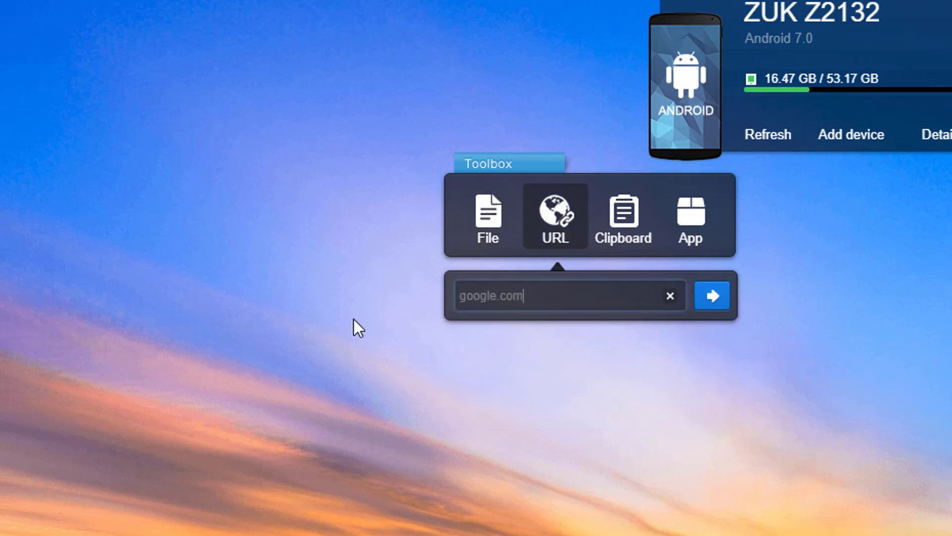
{"action": "key", "text": "Return"}
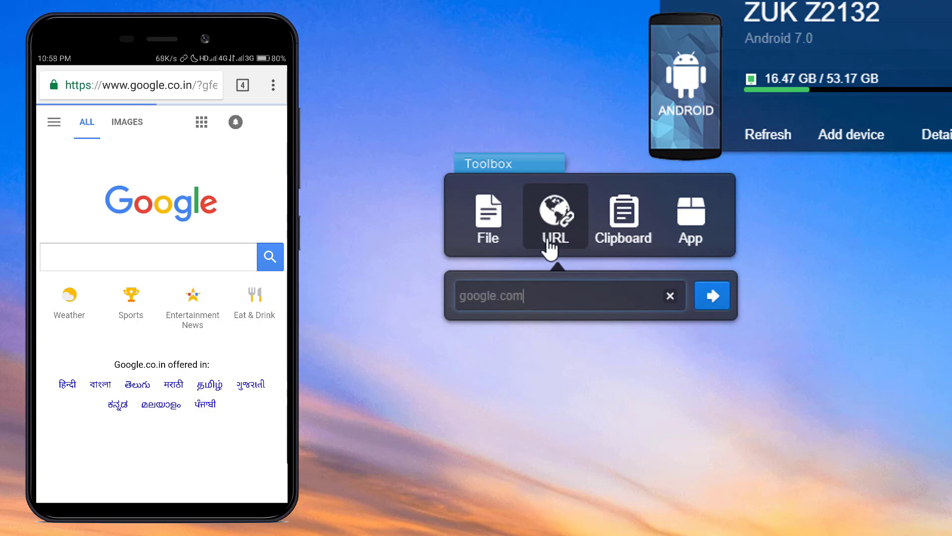
{"action": "left_click", "coordinate": [628, 231]}
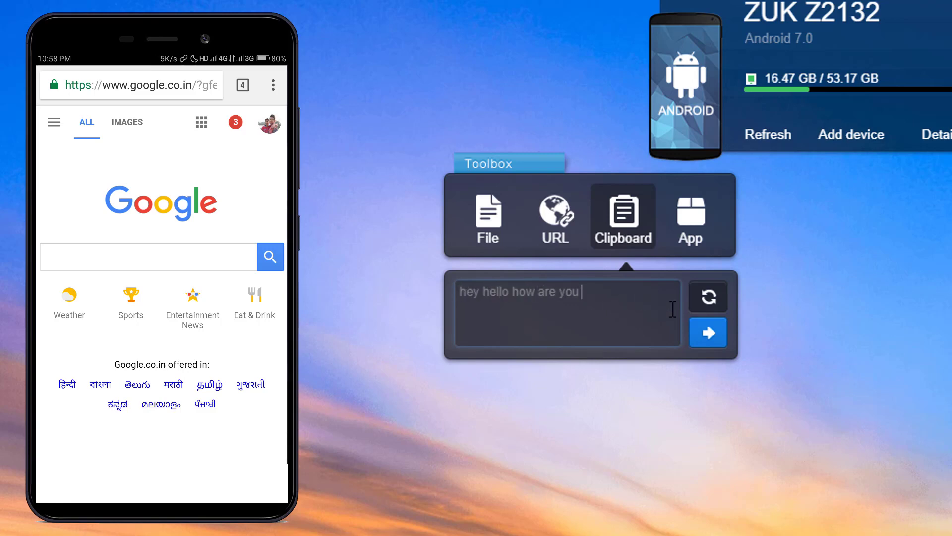
Send the typed line to the phone's clipboard and enter 'something' in the phone's Google search
{"action": "left_click", "coordinate": [711, 343]}
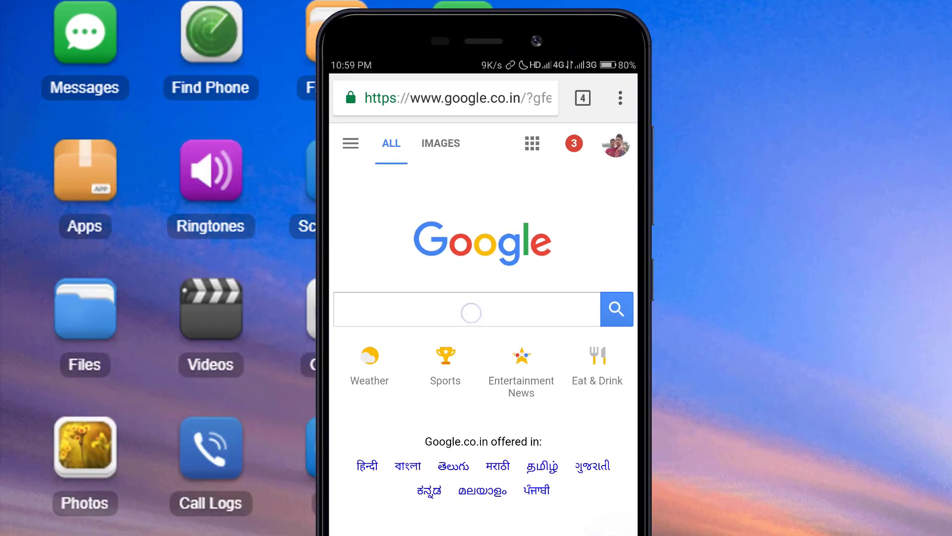
{"action": "left_click", "coordinate": [471, 312]}
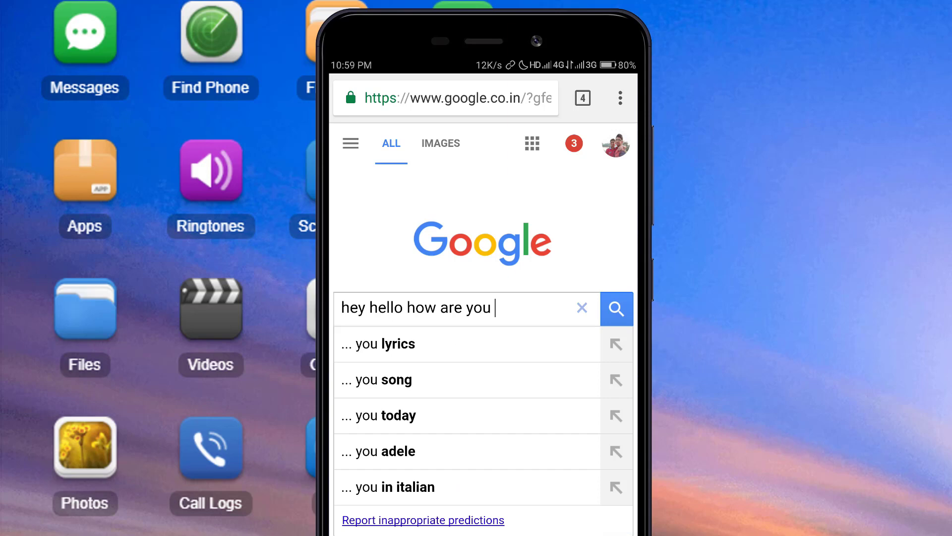
{"action": "type", "text": "something"}
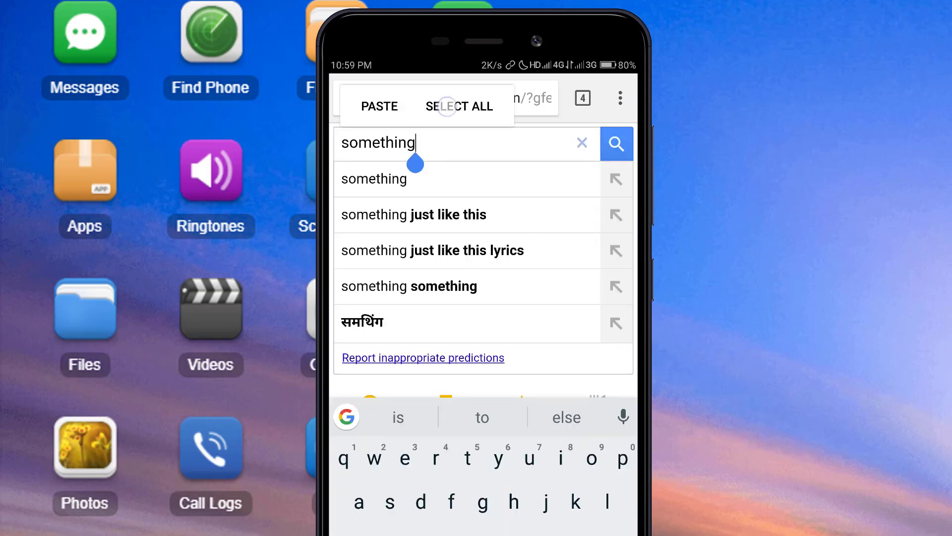
Copy 'something' on the phone, pull it into the web Clipboard box, and open Music
{"action": "left_click", "coordinate": [447, 107]}
{"action": "left_click", "coordinate": [428, 106]}
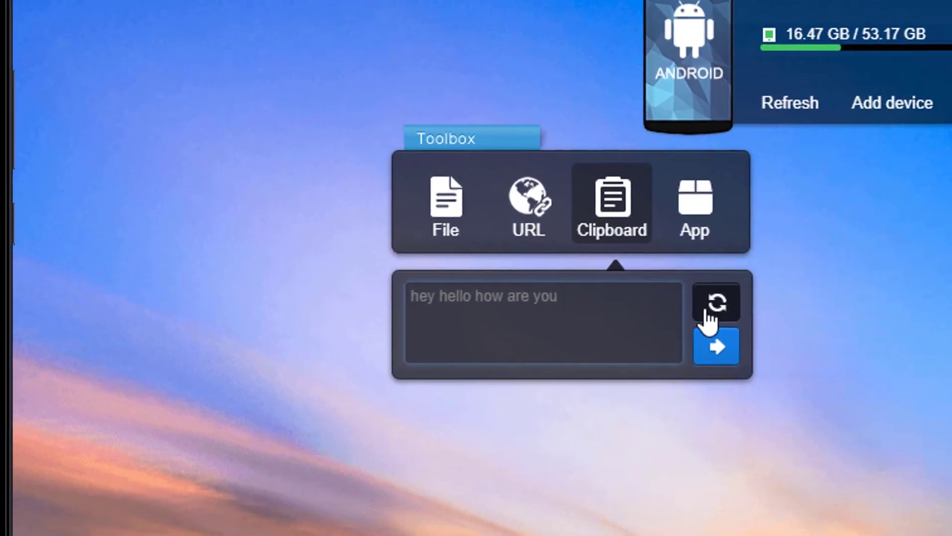
{"action": "left_click", "coordinate": [712, 314]}
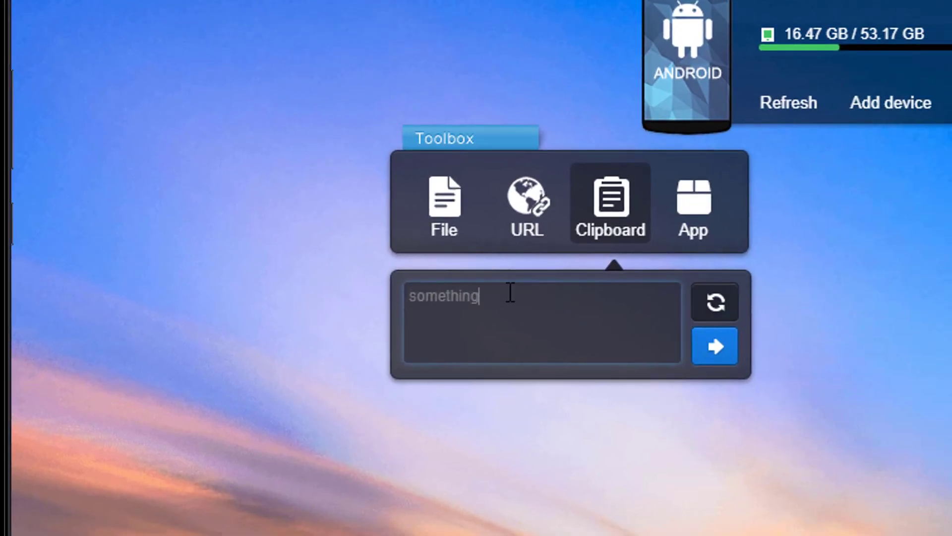
{"action": "left_click_drag", "start_coordinate": [510, 292], "coordinate": [372, 300]}
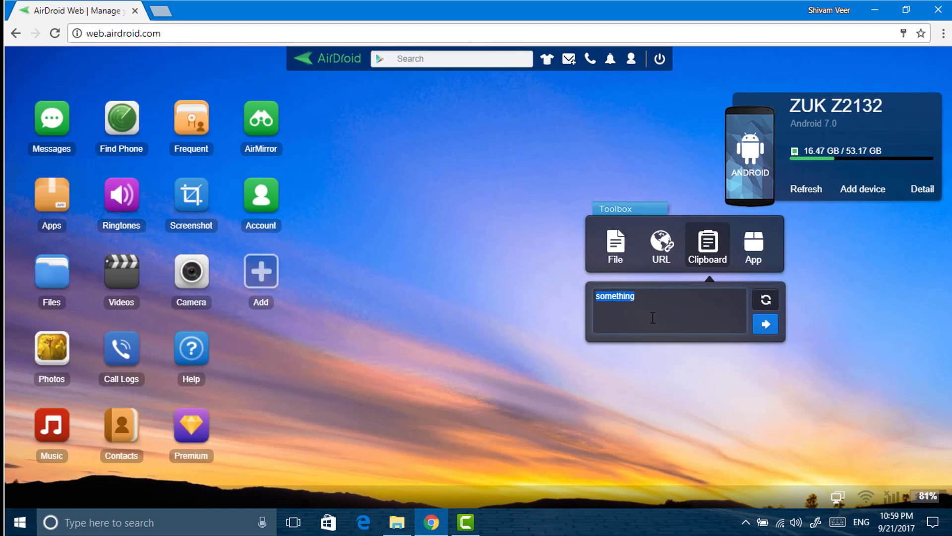
{"action": "left_click", "coordinate": [51, 425]}
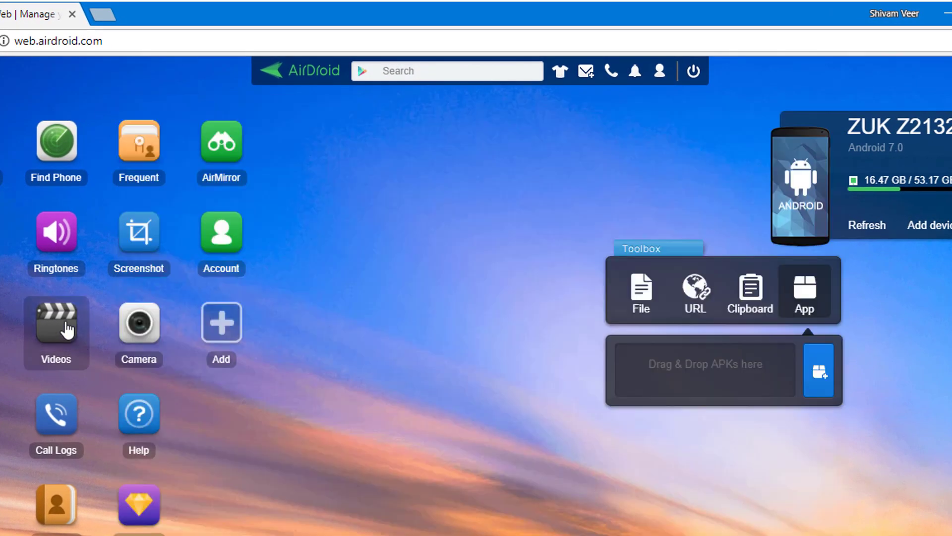
Download video-20170920_212341 from Videos > Others to the PC with IDM
{"action": "left_click", "coordinate": [67, 329]}
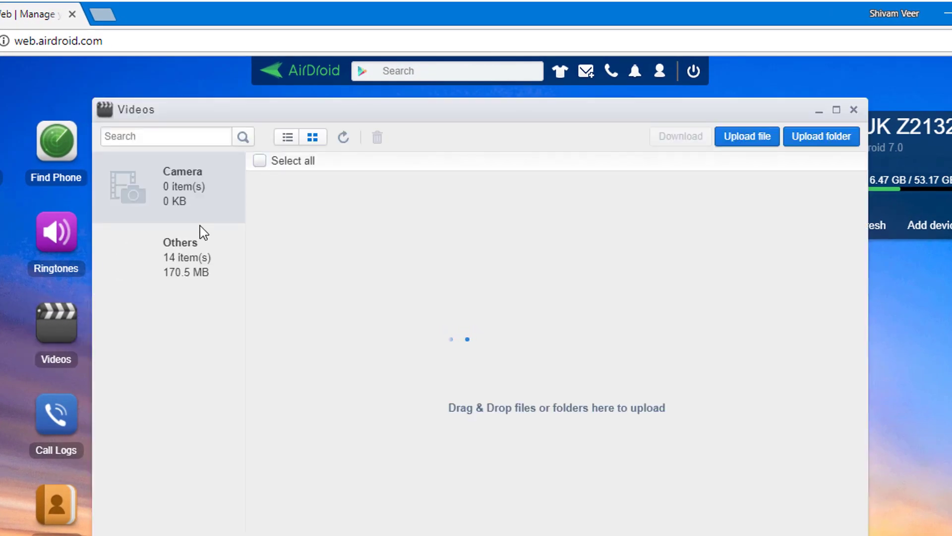
{"action": "left_click", "coordinate": [202, 256]}
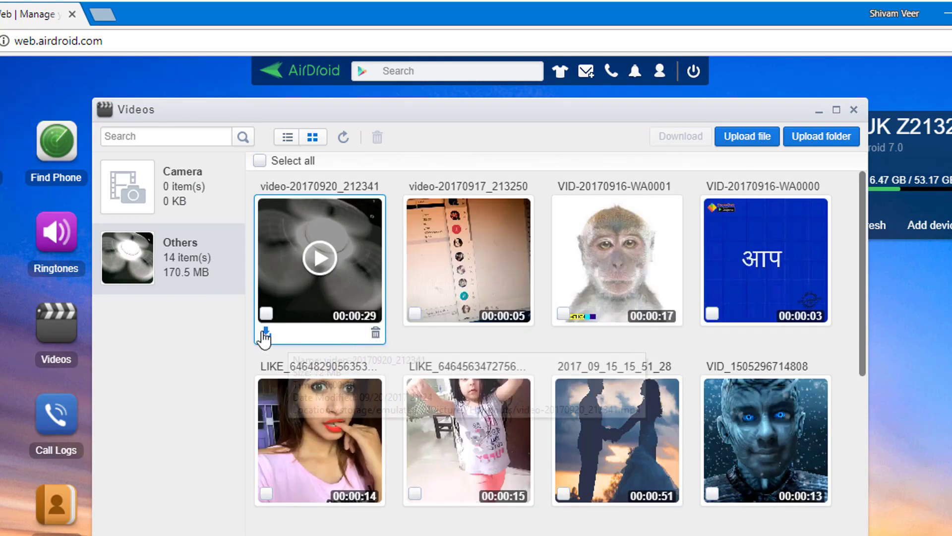
{"action": "left_click", "coordinate": [266, 332]}
{"action": "left_click", "coordinate": [453, 385]}
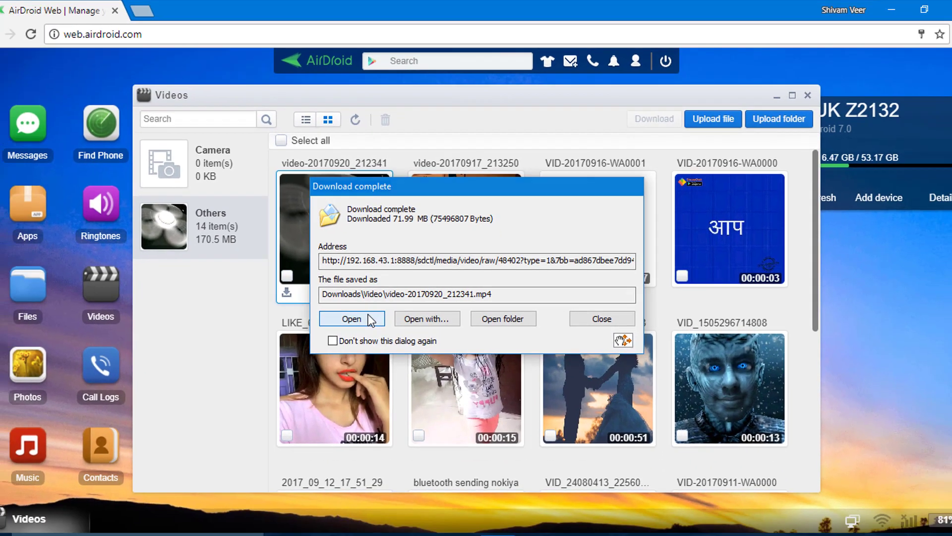
{"action": "left_click", "coordinate": [365, 361]}
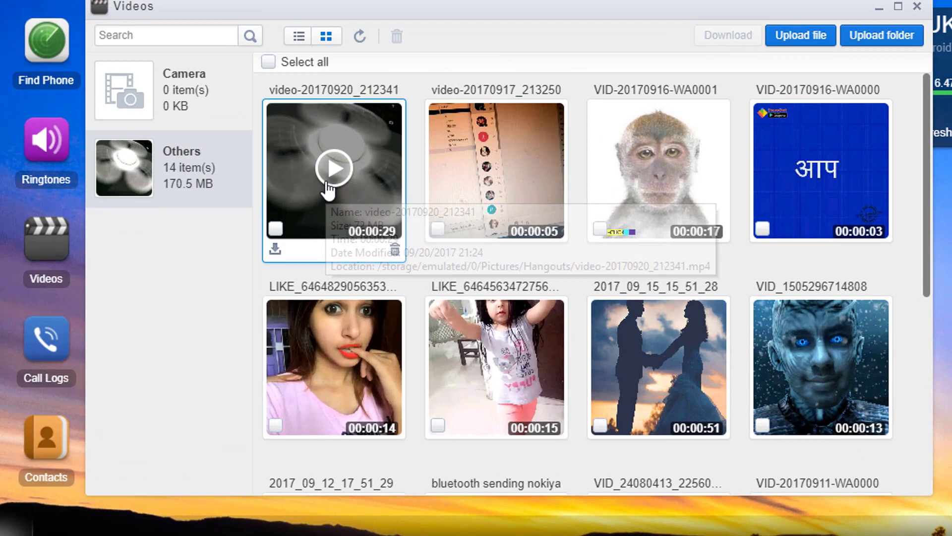
Play the video in the browser, then view a phone photo full screen
{"action": "left_click", "coordinate": [339, 221]}
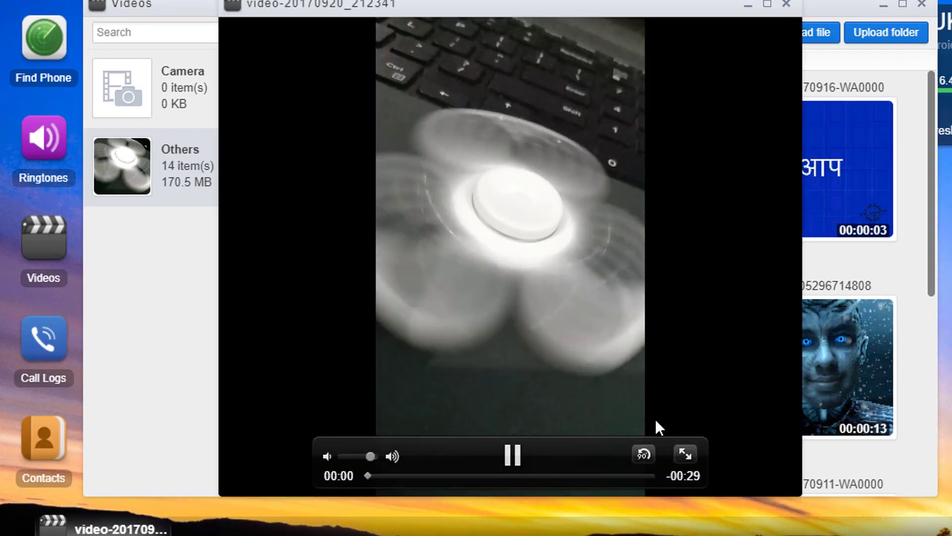
{"action": "left_click", "coordinate": [781, 9]}
{"action": "left_click", "coordinate": [914, 7]}
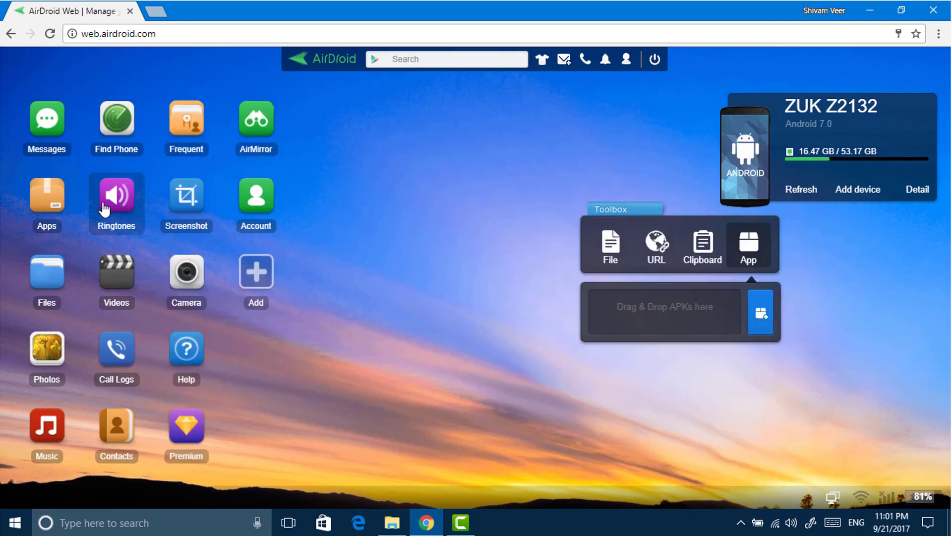
{"action": "left_click", "coordinate": [46, 349]}
{"action": "left_click", "coordinate": [595, 227]}
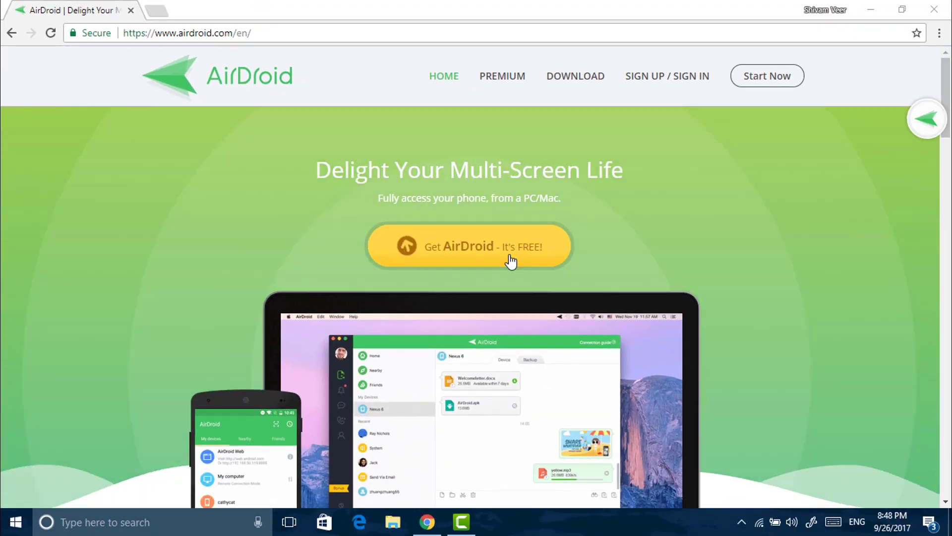
Start and cancel the AirDroid_Desktop_Client_3.5.4.0.exe Windows download, then show the desktop
{"action": "left_click", "coordinate": [463, 264]}
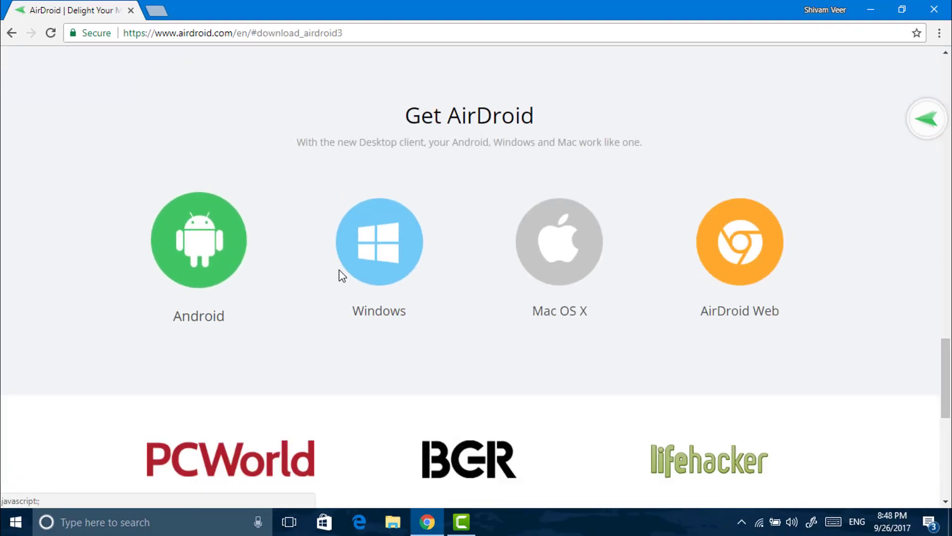
{"action": "left_click", "coordinate": [389, 255]}
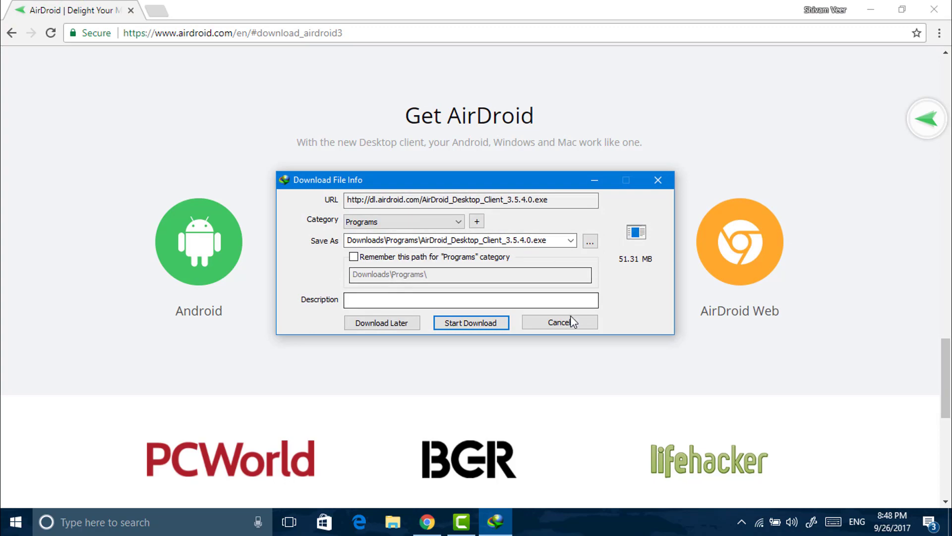
{"action": "left_click", "coordinate": [574, 325]}
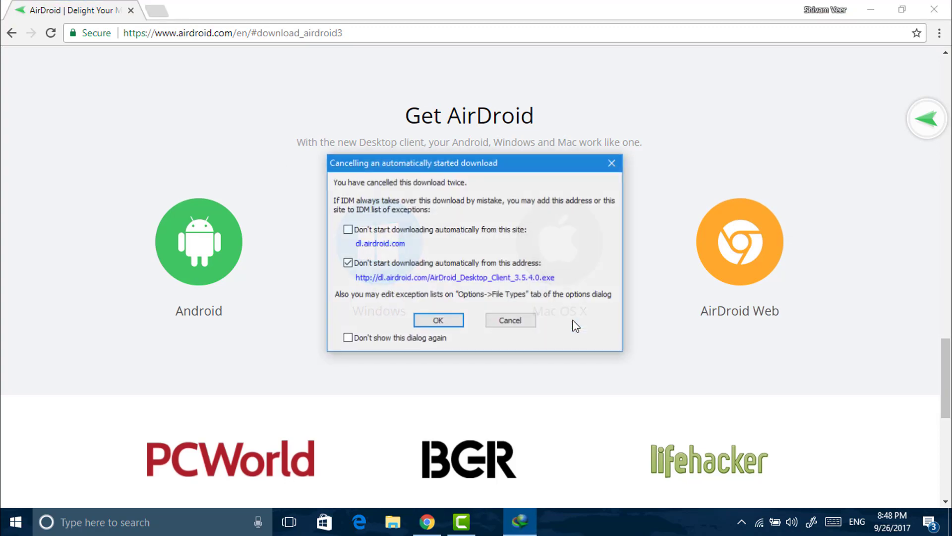
{"action": "left_click", "coordinate": [511, 321]}
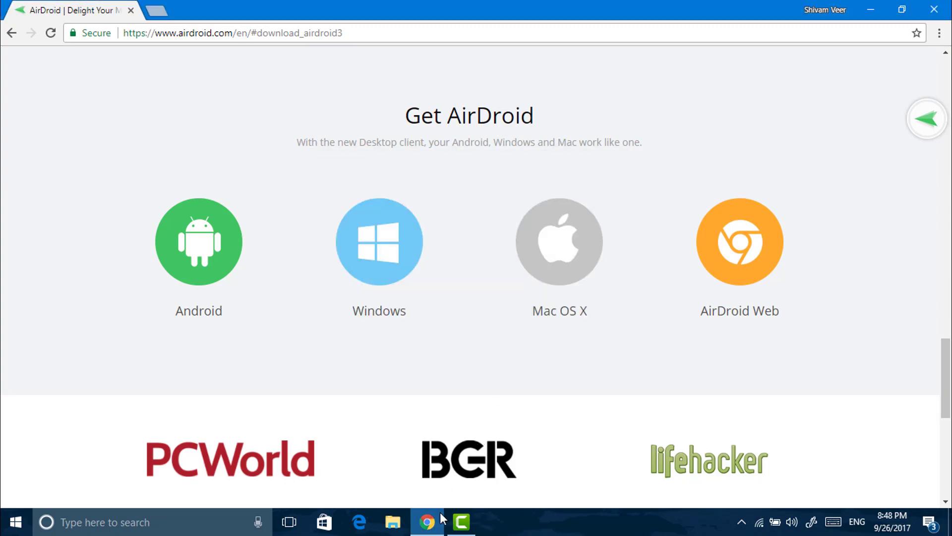
{"action": "key", "text": "super+d"}
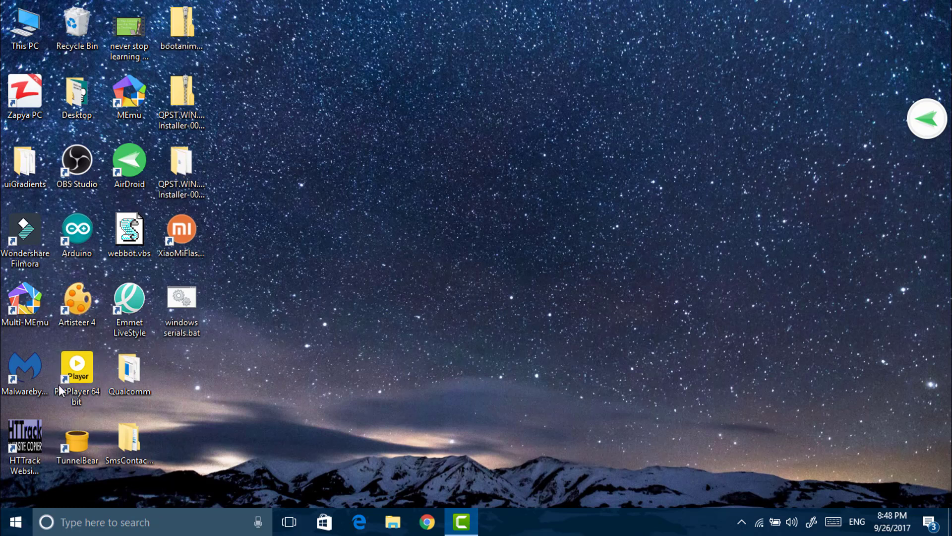
Launch the AirDroid desktop client from its Windows desktop shortcut
{"action": "double_click", "coordinate": [133, 156]}
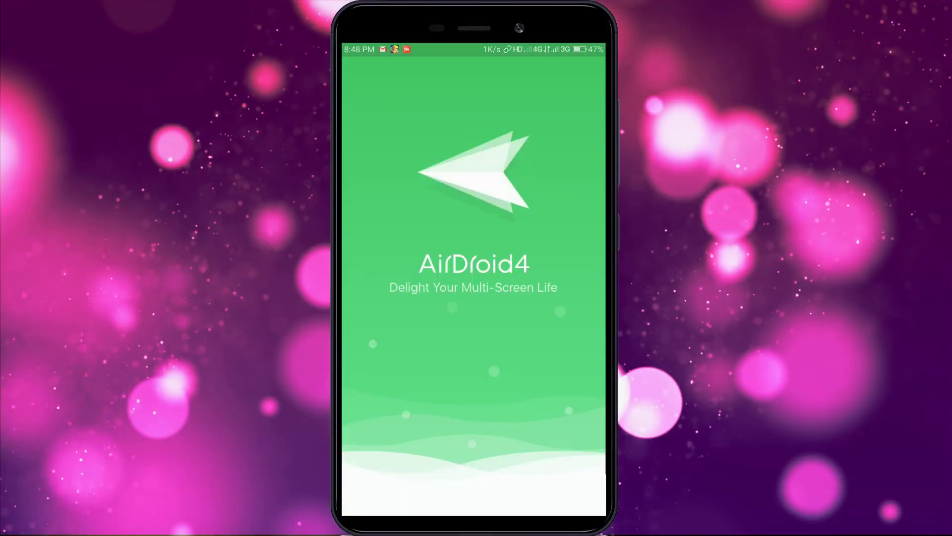
In Tools > Desktop Notif, switch the Notification Mirror service off and back on
{"action": "left_click", "coordinate": [474, 493]}
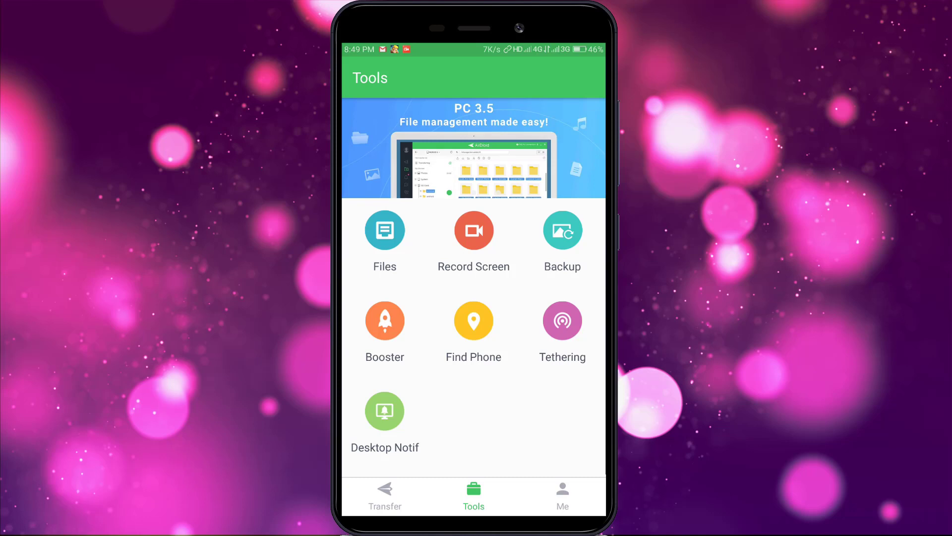
{"action": "left_click", "coordinate": [384, 411]}
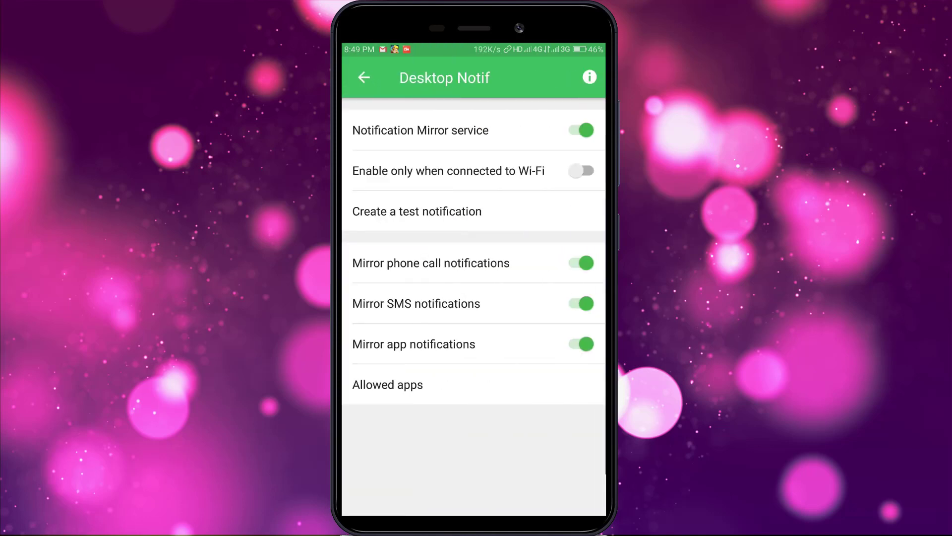
{"action": "left_click", "coordinate": [581, 130]}
{"action": "left_click", "coordinate": [587, 129]}
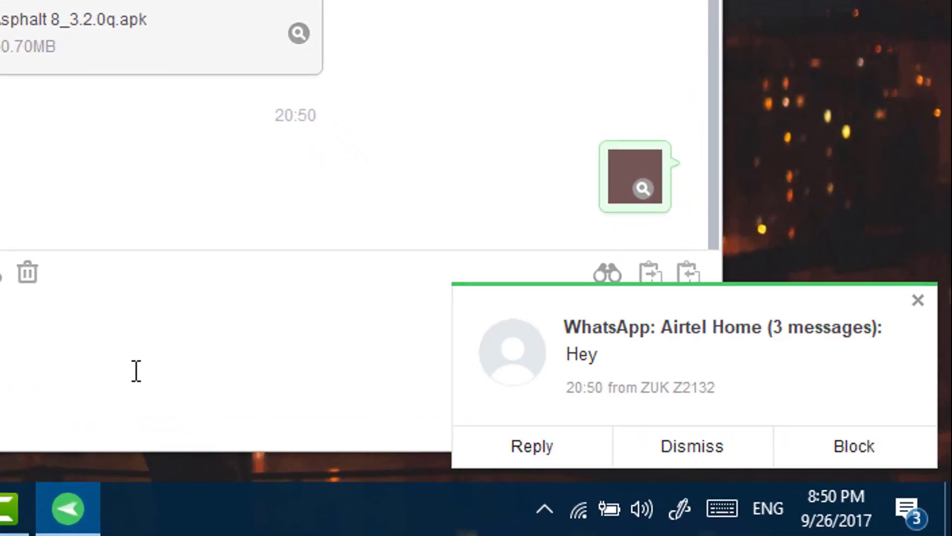
Send the reply 'hello' to the WhatsApp notification from the desktop client
{"action": "left_click", "coordinate": [565, 448]}
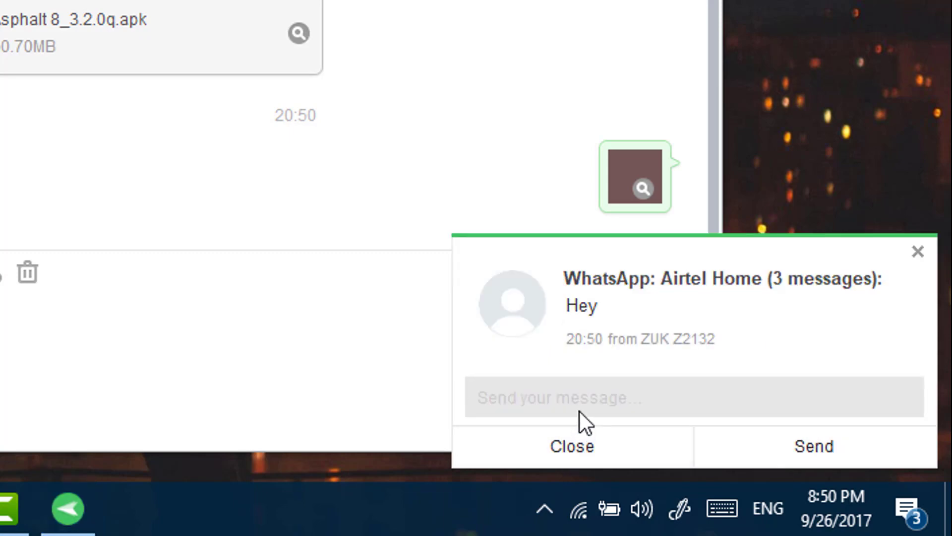
{"action": "type", "text": "hello"}
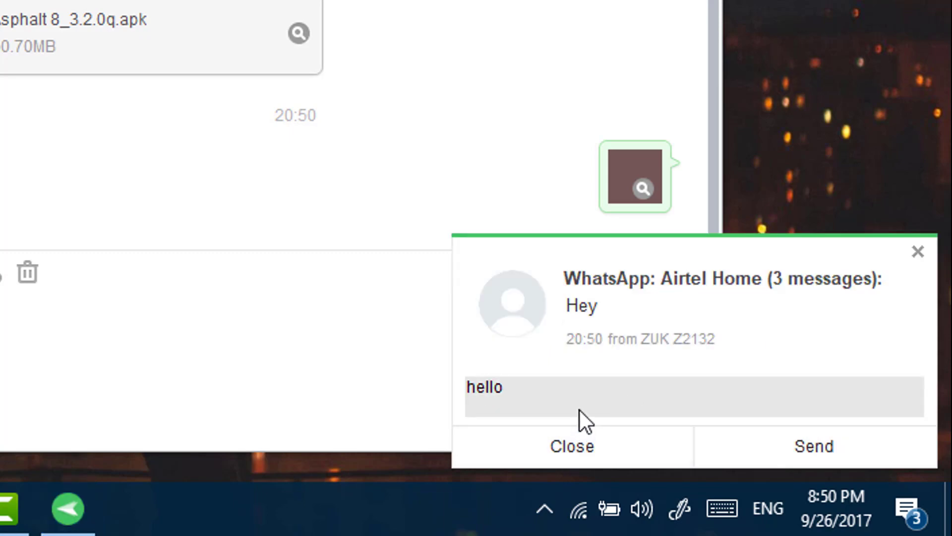
{"action": "key", "text": "Return"}
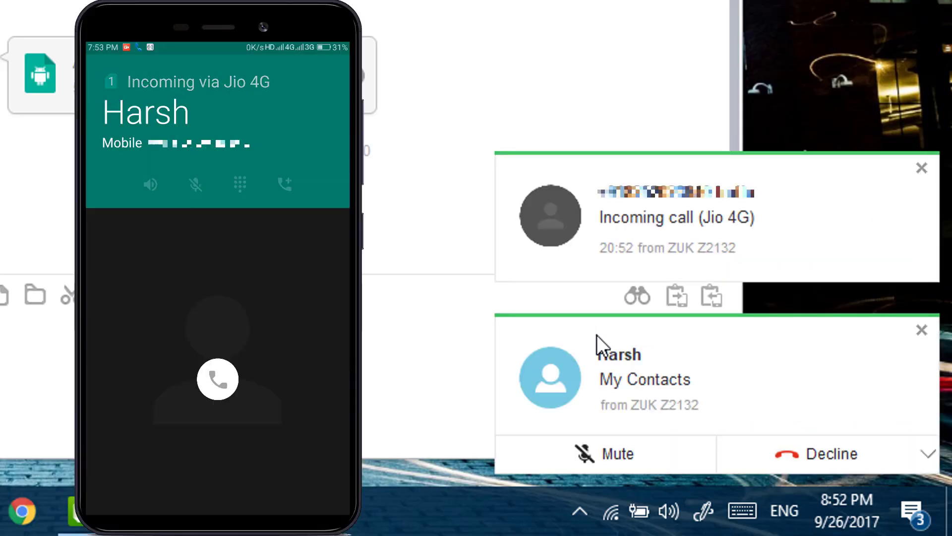
Decline the incoming call with the quick reply 'I'll call you back later'
{"action": "left_click", "coordinate": [771, 466]}
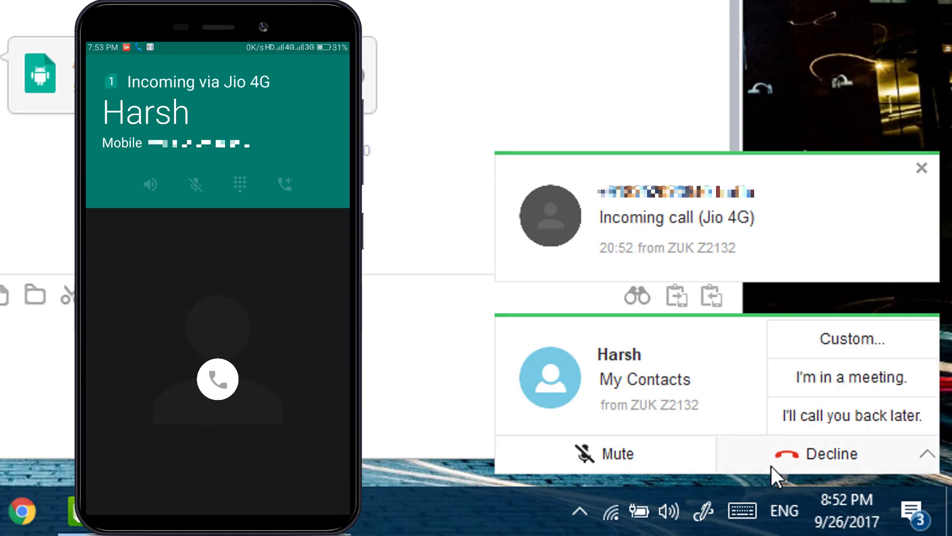
{"action": "left_click", "coordinate": [823, 342]}
{"action": "left_click", "coordinate": [817, 272]}
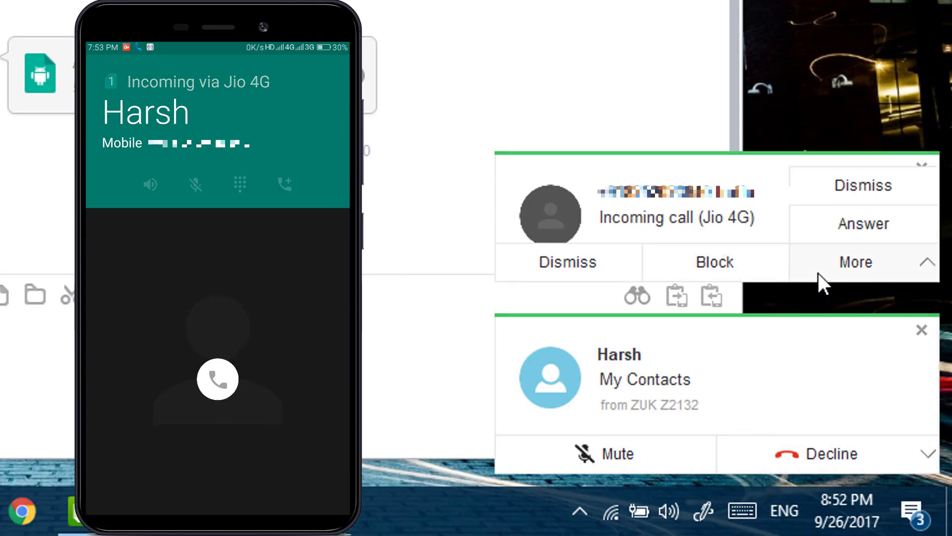
{"action": "left_click", "coordinate": [927, 267]}
{"action": "left_click", "coordinate": [927, 454]}
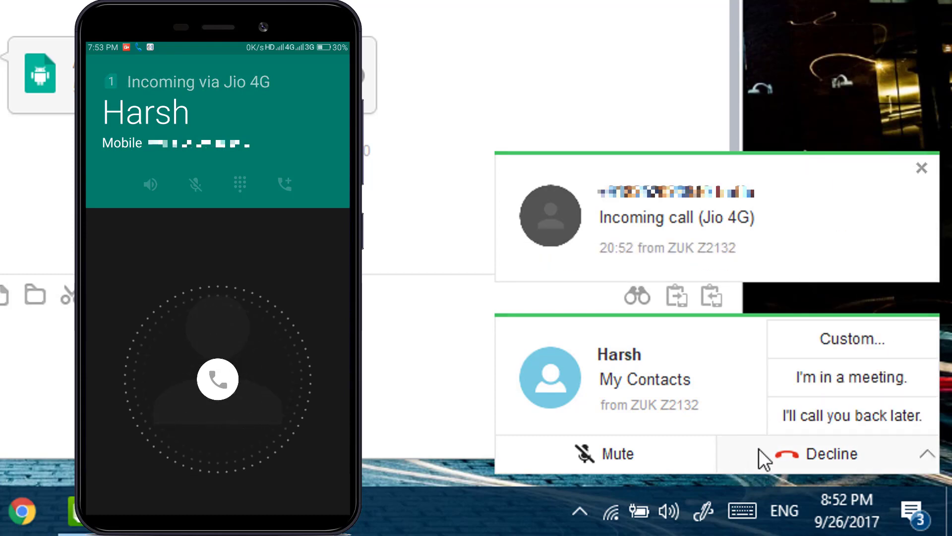
{"action": "left_click", "coordinate": [882, 411]}
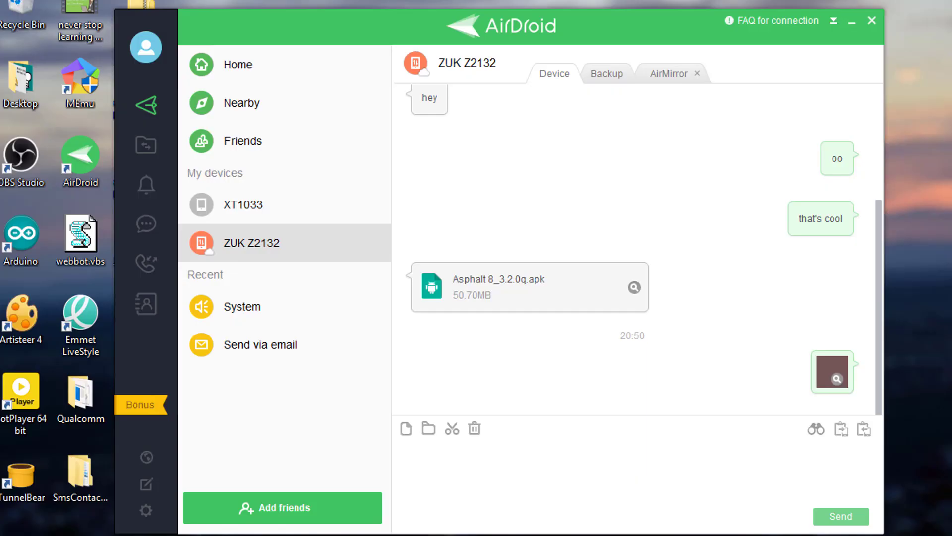
Check the system notifications and file transfer panel, then open the phone's notifications list
{"action": "left_click", "coordinate": [266, 314]}
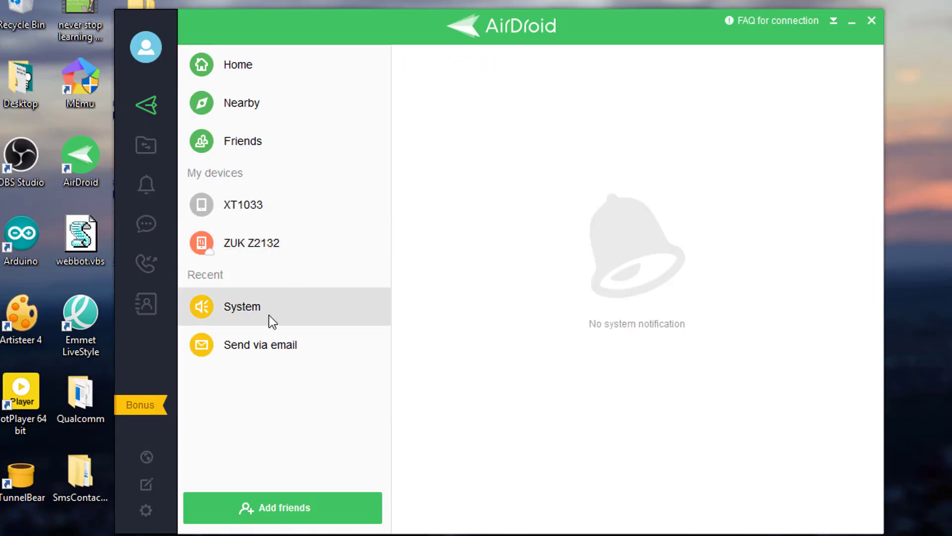
{"action": "left_click", "coordinate": [146, 149]}
{"action": "left_click", "coordinate": [146, 180]}
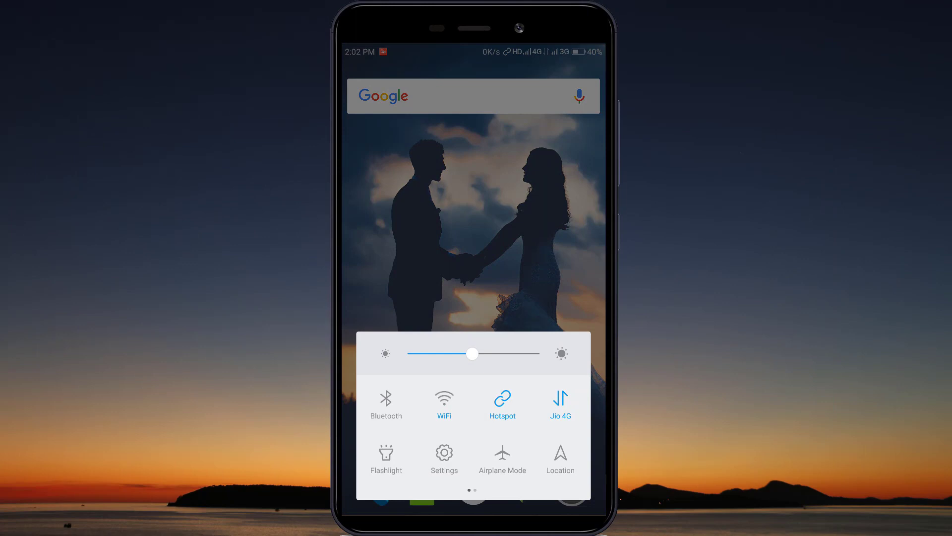
Unlock developer mode by tapping ZUI Version repeatedly in Settings > About
{"action": "scroll", "coordinate": [555, 353], "scroll_direction": "down", "scroll_amount": 5}
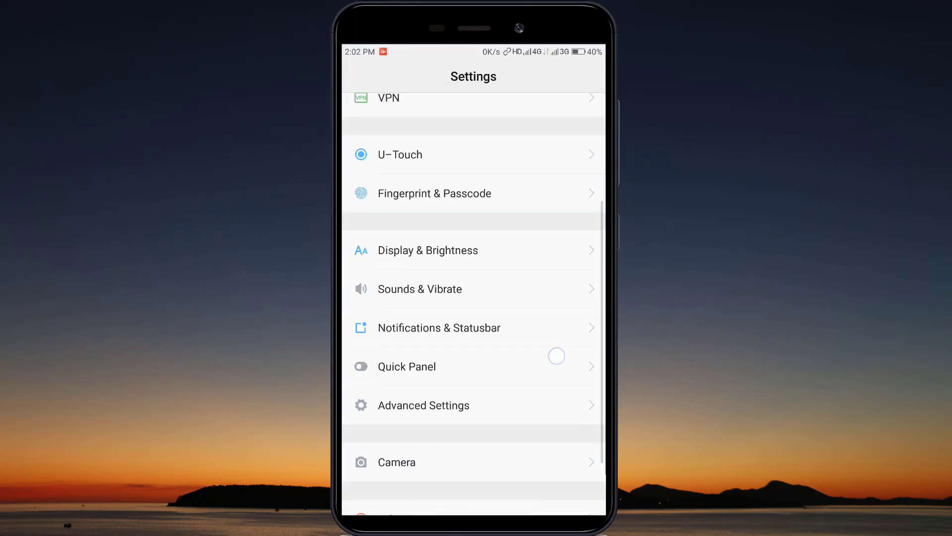
{"action": "left_click", "coordinate": [455, 491]}
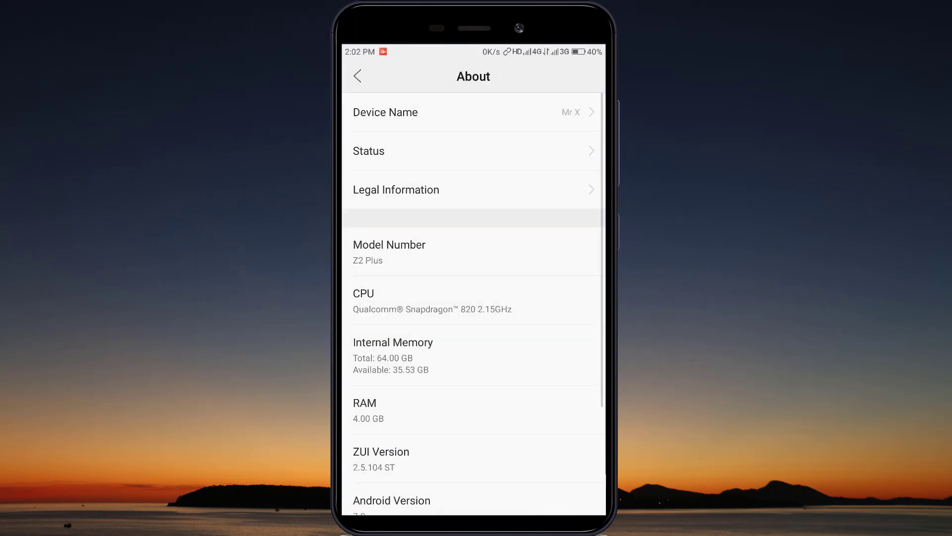
{"action": "scroll", "coordinate": [559, 280], "scroll_direction": "down", "scroll_amount": 3}
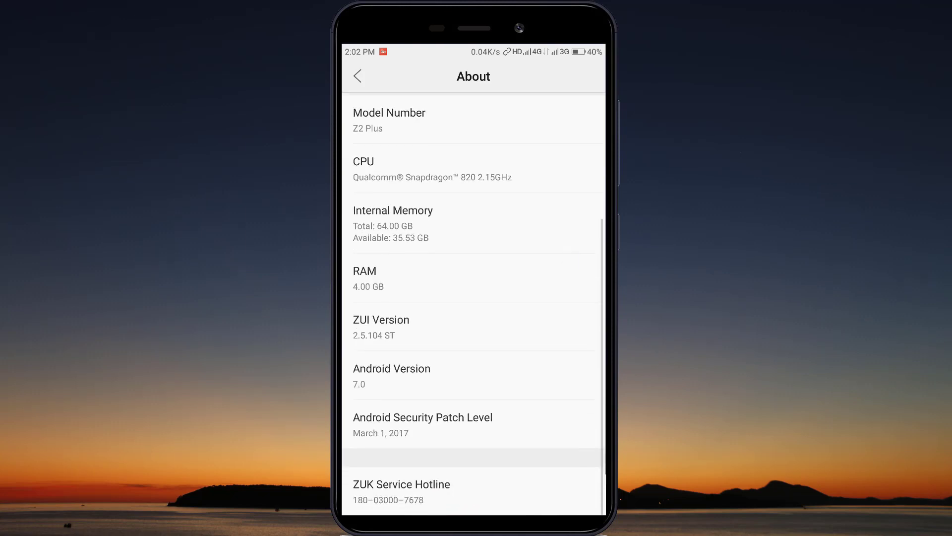
{"action": "left_click", "coordinate": [536, 308]}
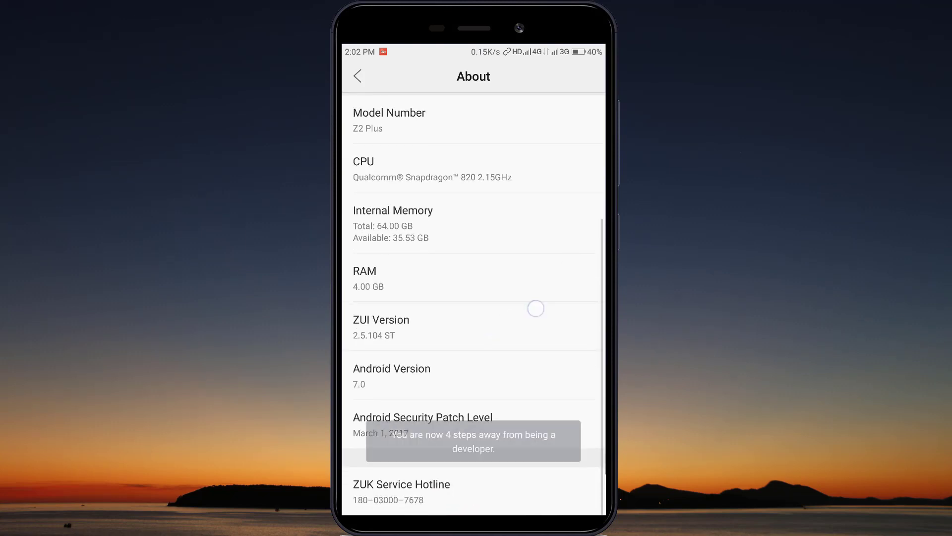
{"action": "left_click", "coordinate": [534, 311]}
{"action": "left_click", "coordinate": [531, 313]}
{"action": "left_click", "coordinate": [528, 315]}
{"action": "left_click", "coordinate": [527, 315]}
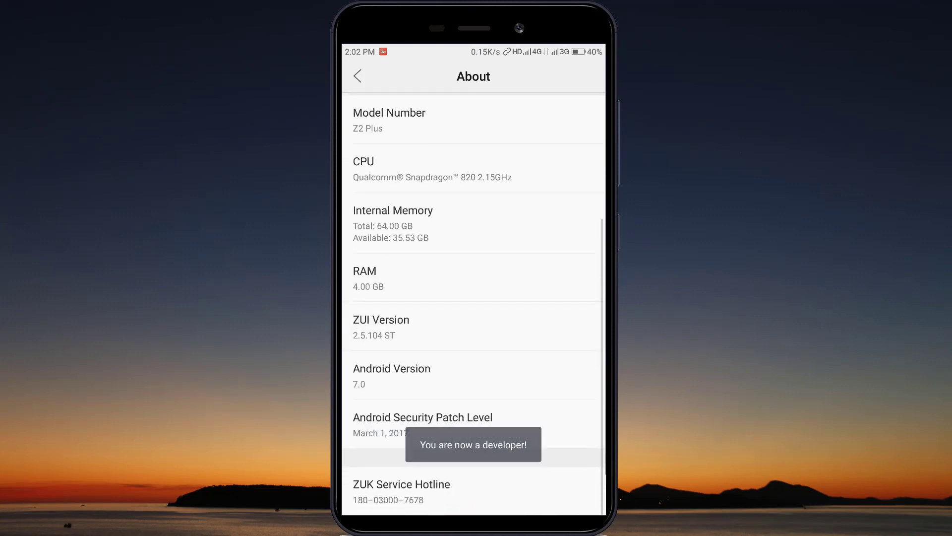
Turn on USB debugging under Advanced Settings > Developer Options and confirm it
{"action": "key", "text": "Escape"}
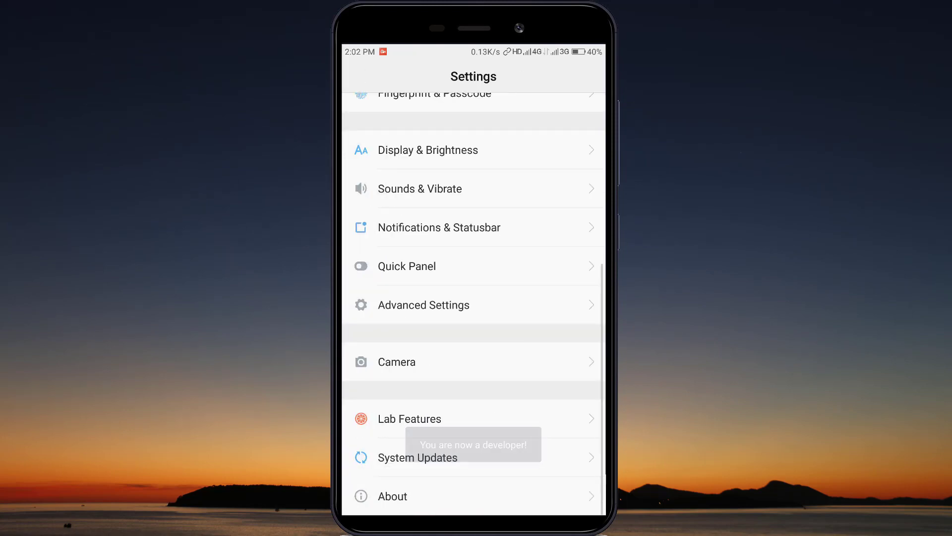
{"action": "left_click", "coordinate": [512, 304]}
{"action": "left_click_drag", "start_coordinate": [558, 426], "coordinate": [558, 238]}
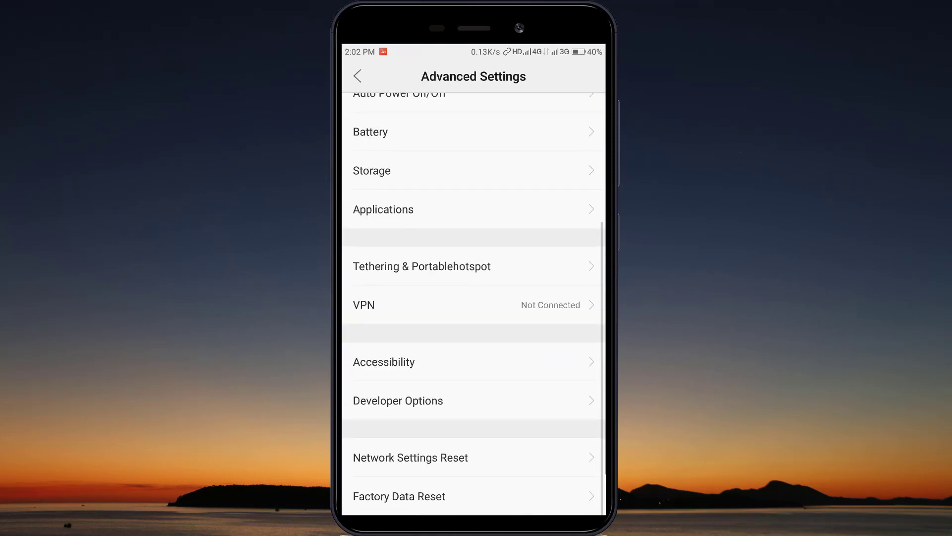
{"action": "left_click", "coordinate": [398, 400]}
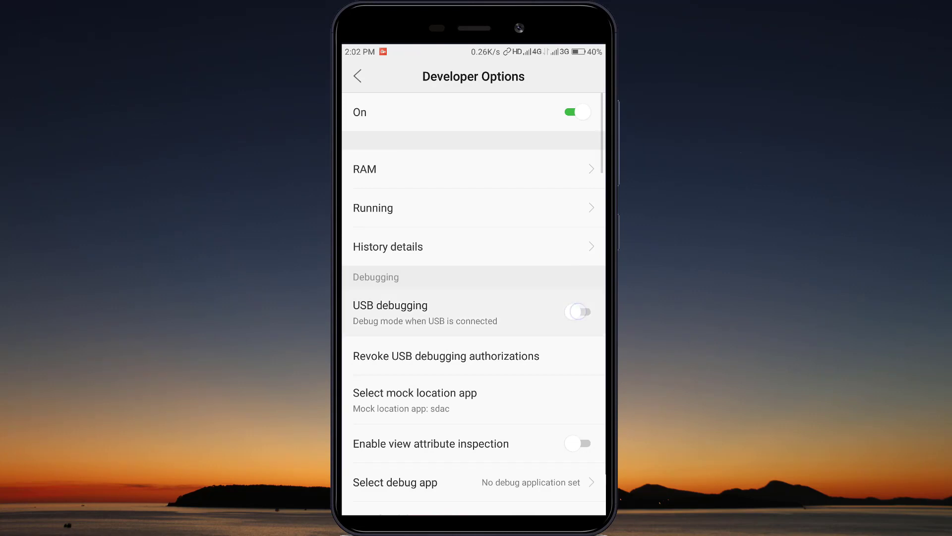
{"action": "left_click", "coordinate": [577, 311]}
{"action": "left_click", "coordinate": [546, 342]}
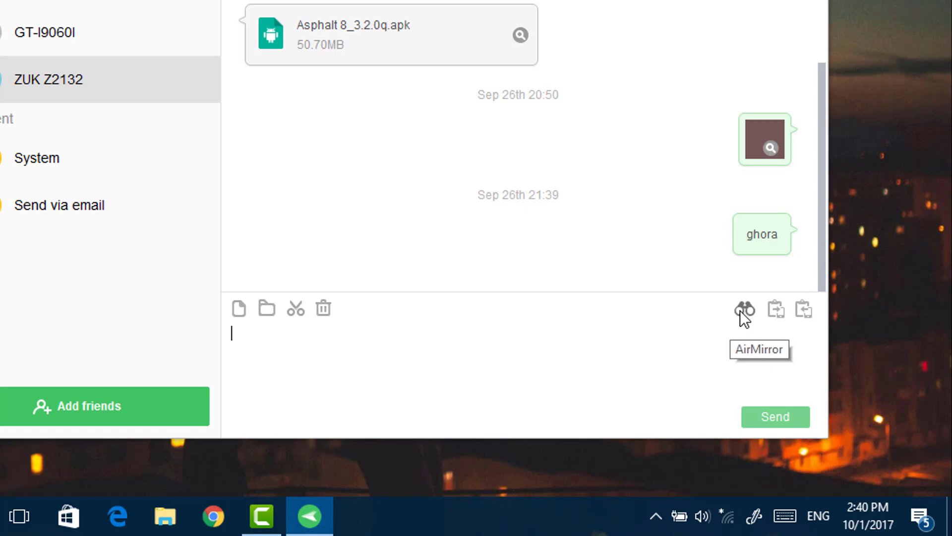
Start AirMirror remote control and confirm setup is complete to connect to the ZUK Z2132
{"action": "left_click", "coordinate": [742, 309]}
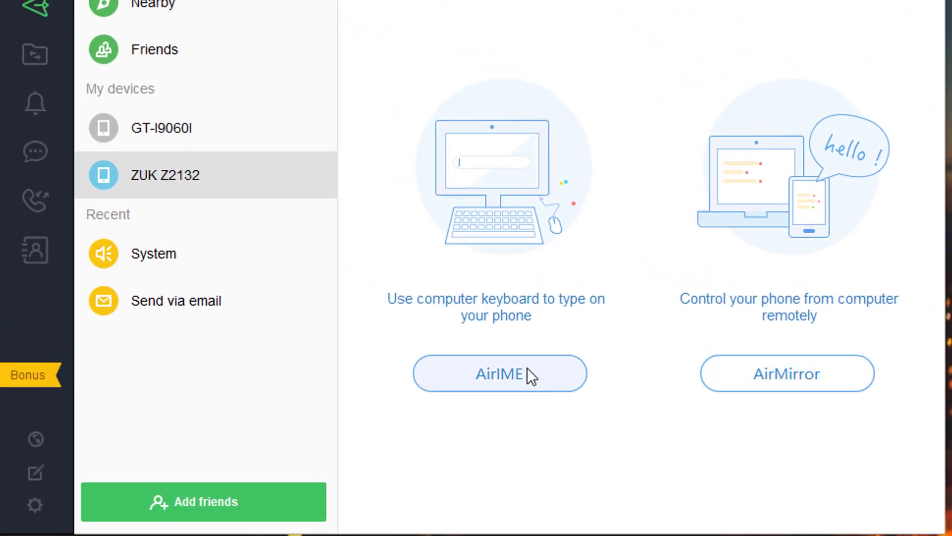
{"action": "left_click", "coordinate": [787, 365]}
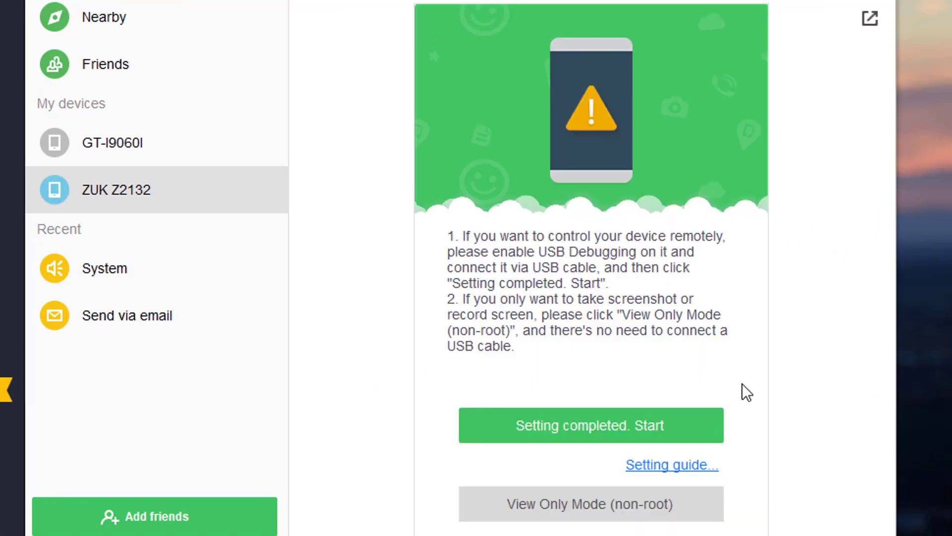
{"action": "left_click", "coordinate": [593, 434]}
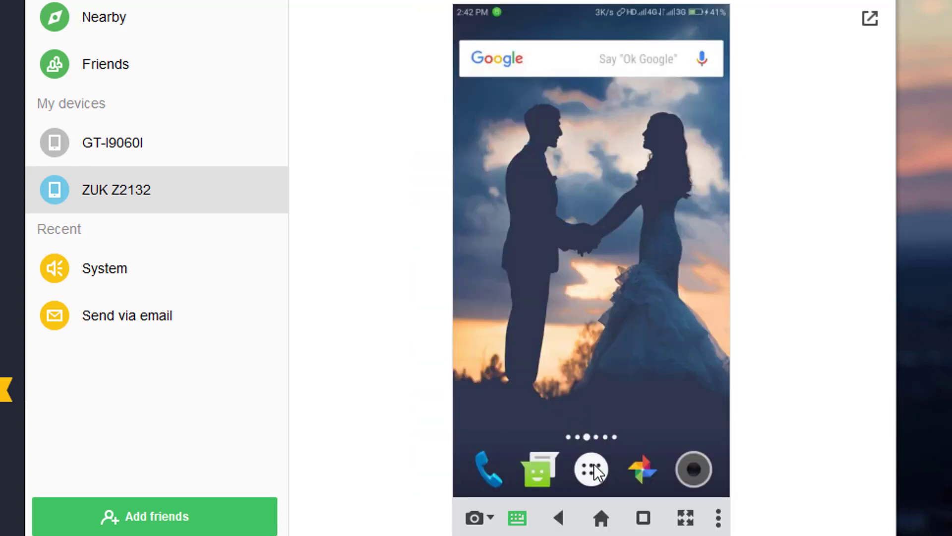
Pop the mirror into its own window, move it right, then take and view a photo
{"action": "left_click", "coordinate": [600, 468]}
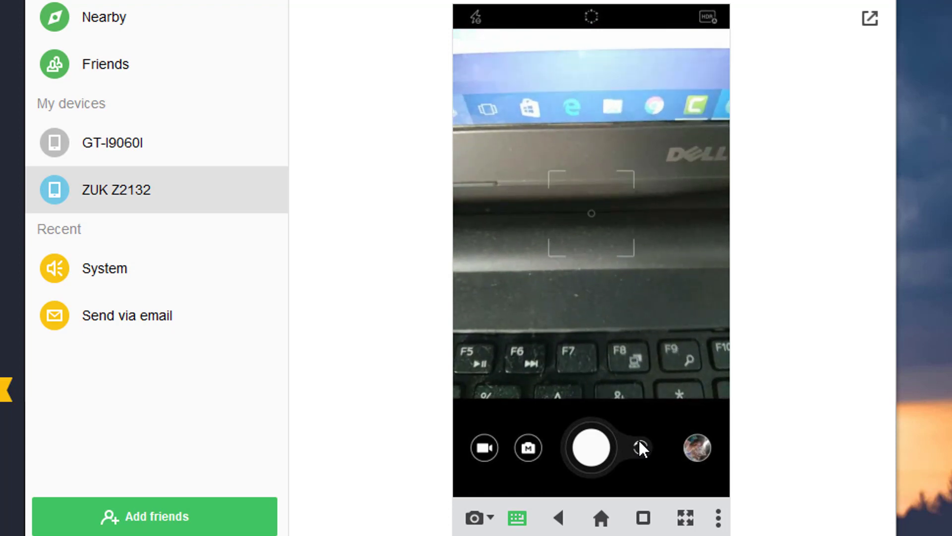
{"action": "left_click", "coordinate": [870, 19]}
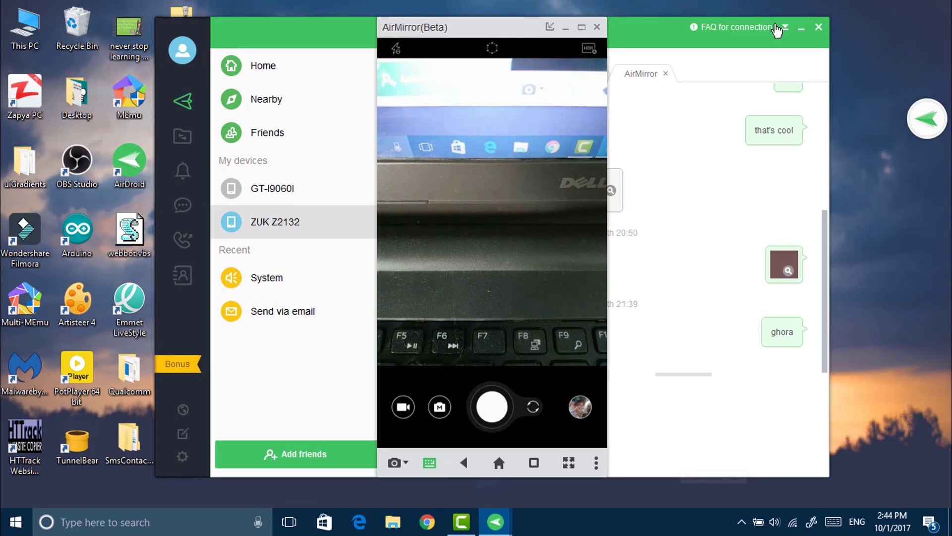
{"action": "left_click", "coordinate": [806, 11]}
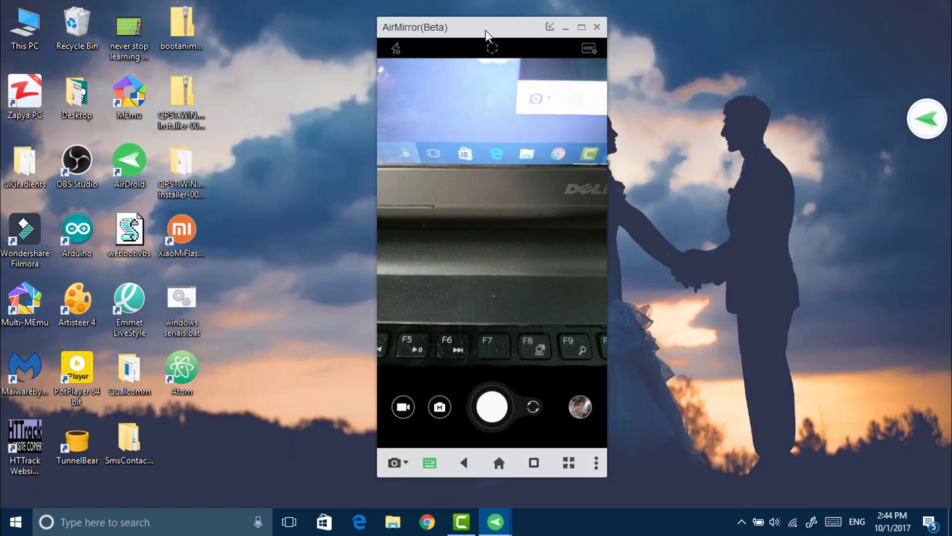
{"action": "left_click_drag", "start_coordinate": [489, 31], "coordinate": [566, 39]}
{"action": "left_click", "coordinate": [583, 392]}
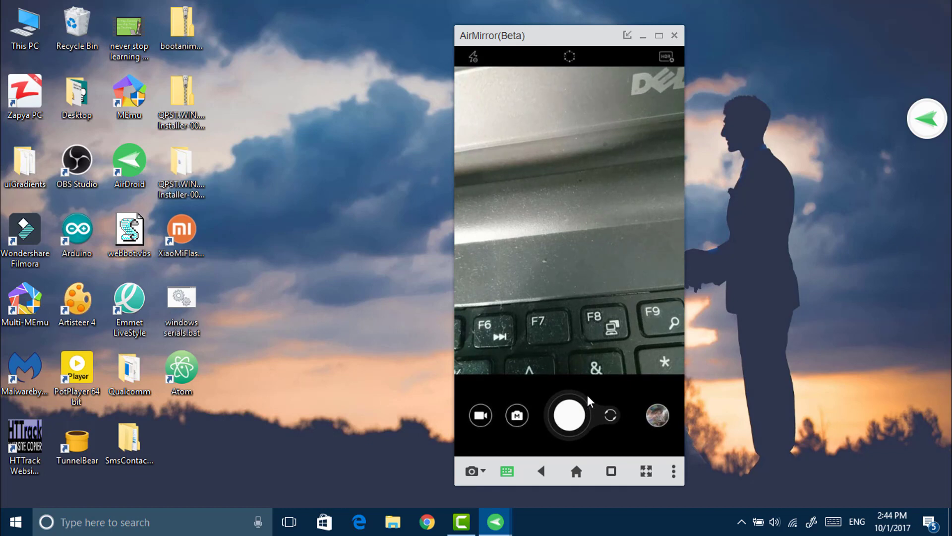
{"action": "left_click", "coordinate": [657, 415]}
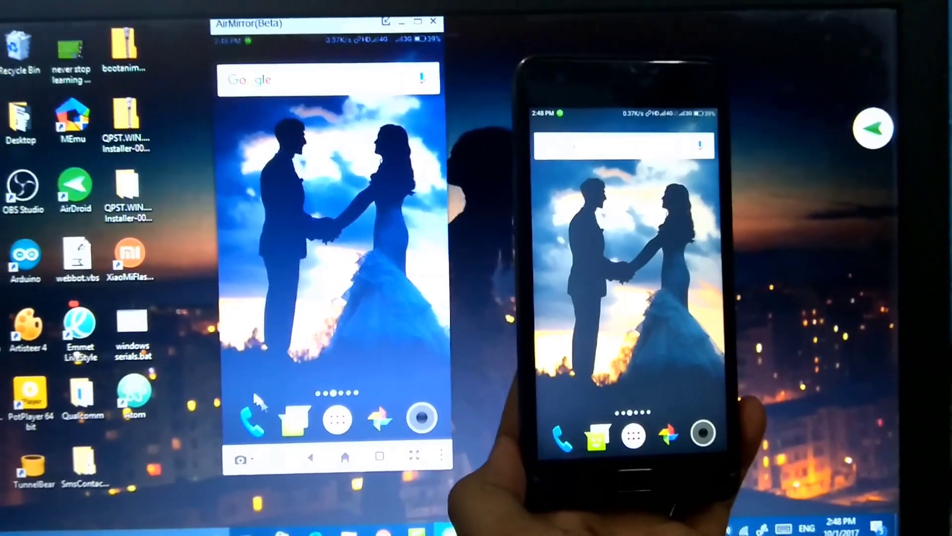
Open the phone's app drawer from the mirrored home screen in the AirMirror window
{"action": "left_click", "coordinate": [330, 420]}
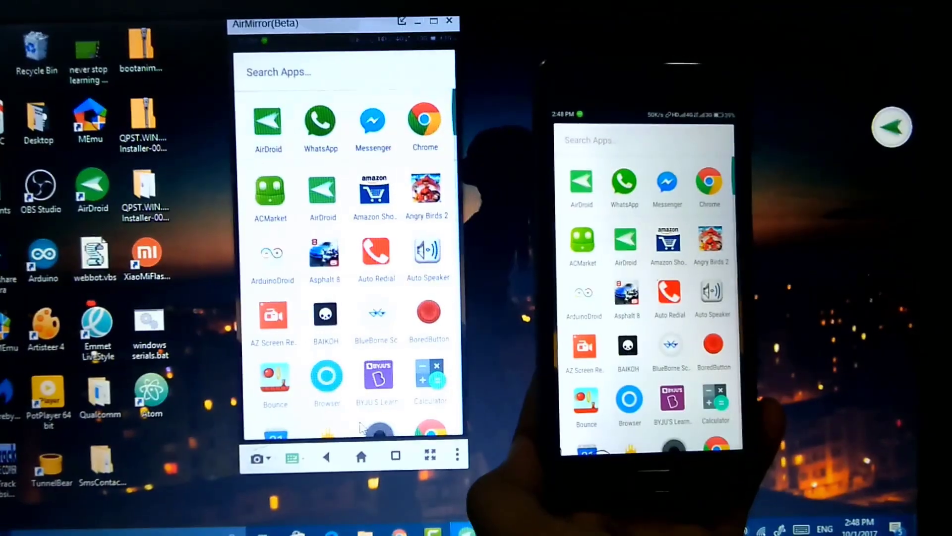